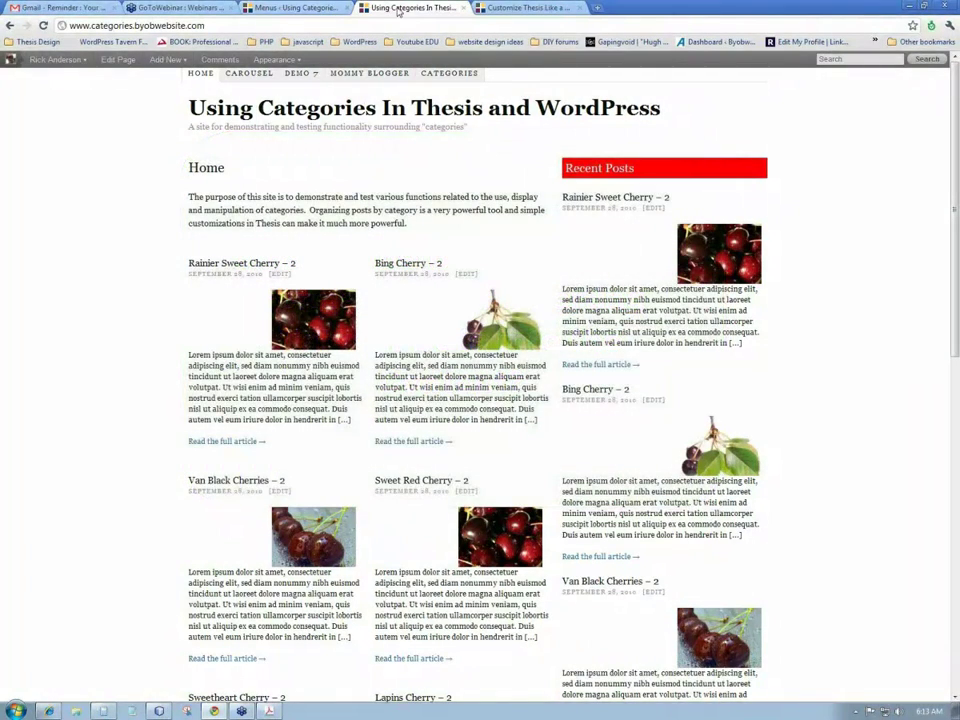
Switch to the 'Menus - Using Categories' tab and view the saved Main Menu.
{"action": "left_click", "coordinate": [313, 8]}
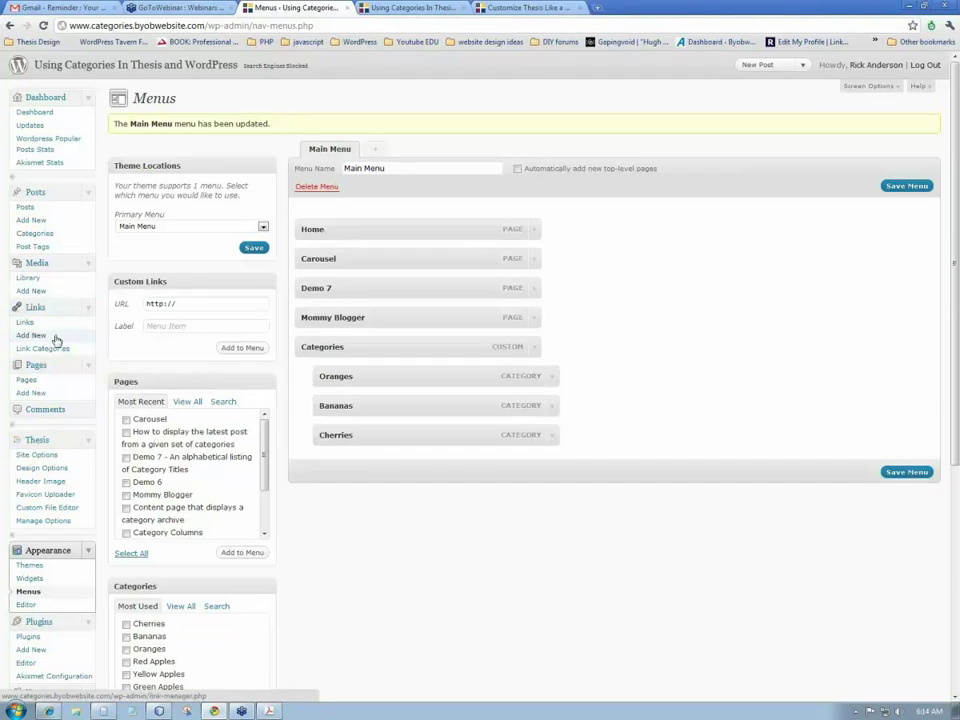
{"action": "scroll", "coordinate": [56, 336], "scroll_direction": "down", "scroll_amount": 3}
Search the plugin directory for 'wp tables reloaded' and install WP-Table Reloaded.
{"action": "left_click", "coordinate": [46, 457]}
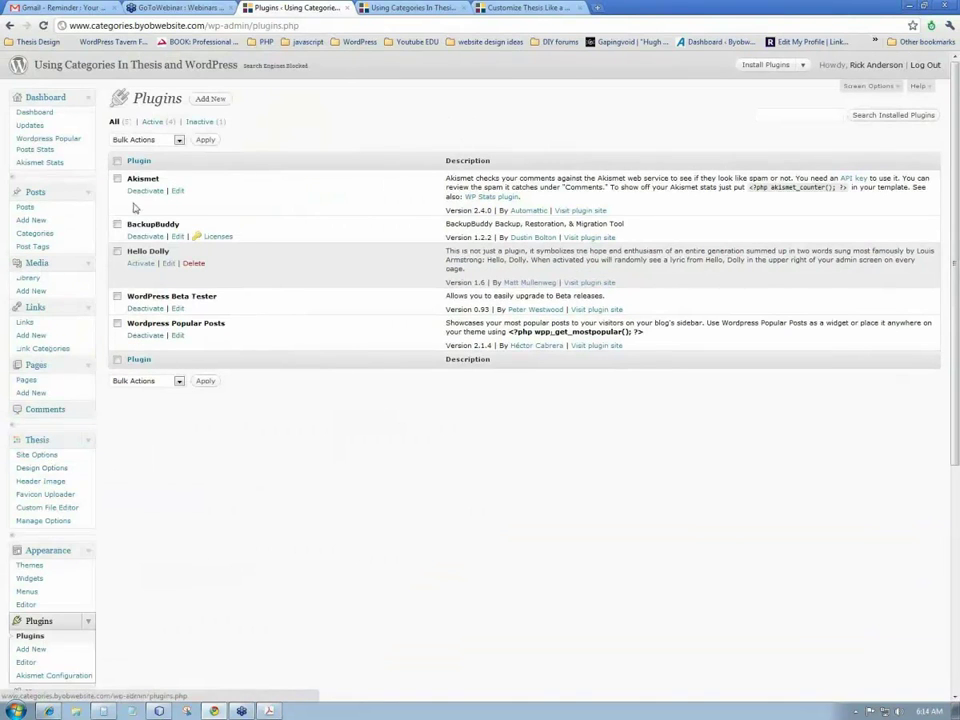
{"action": "left_click", "coordinate": [209, 100]}
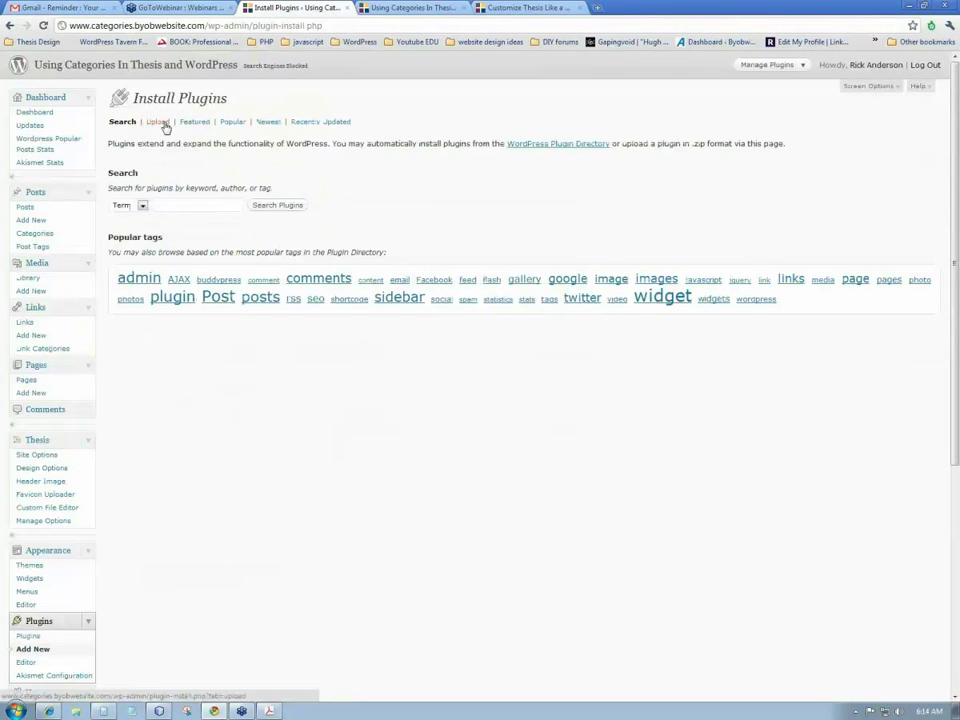
{"action": "left_click", "coordinate": [174, 204]}
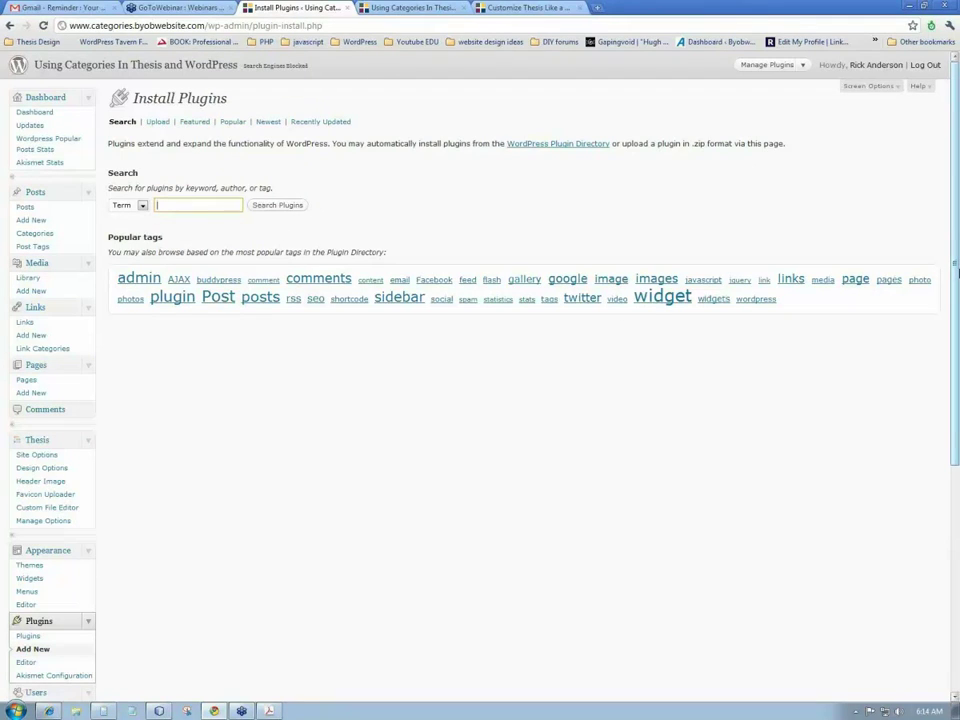
{"action": "type", "text": "wp tables reloaded"}
{"action": "key", "text": "Return"}
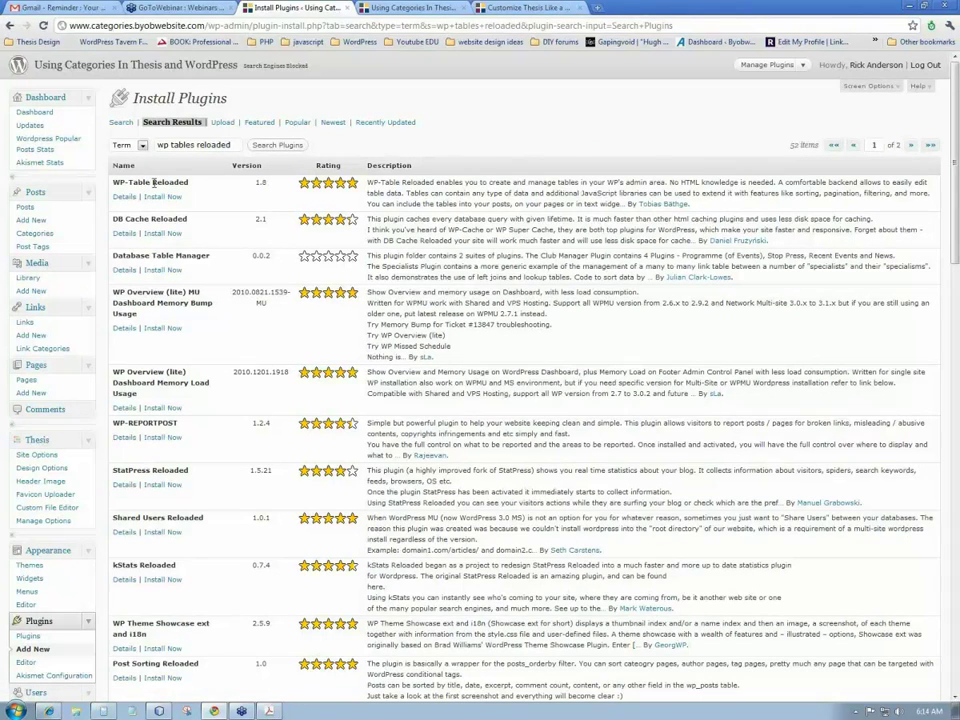
{"action": "left_click", "coordinate": [162, 196]}
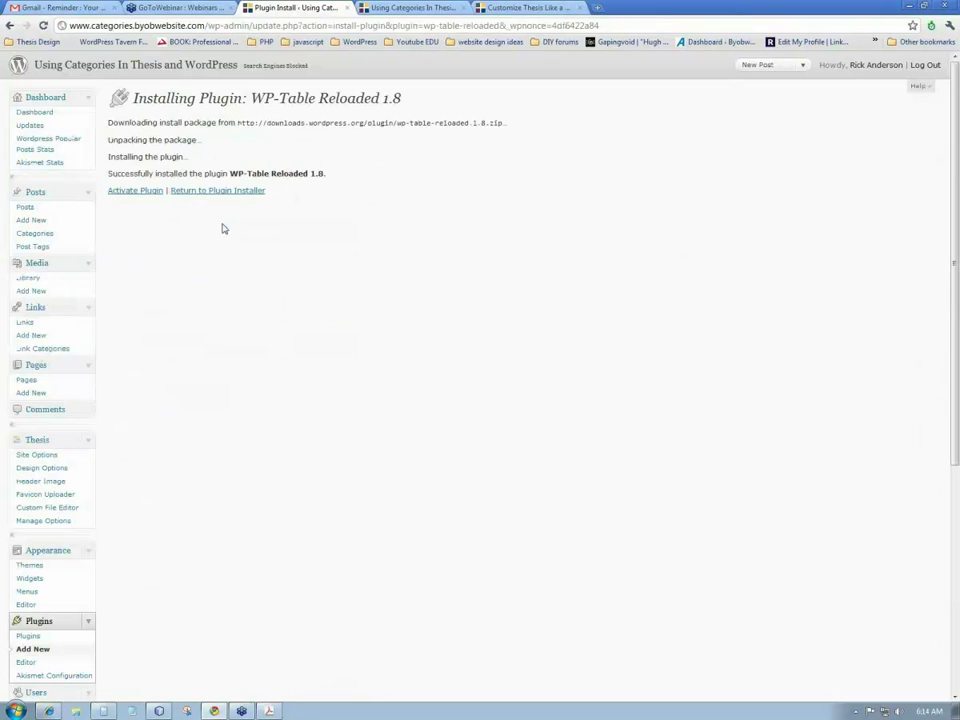
Activate WP-Table Reloaded and scroll down to the sidebar's Tools section.
{"action": "left_click", "coordinate": [150, 192]}
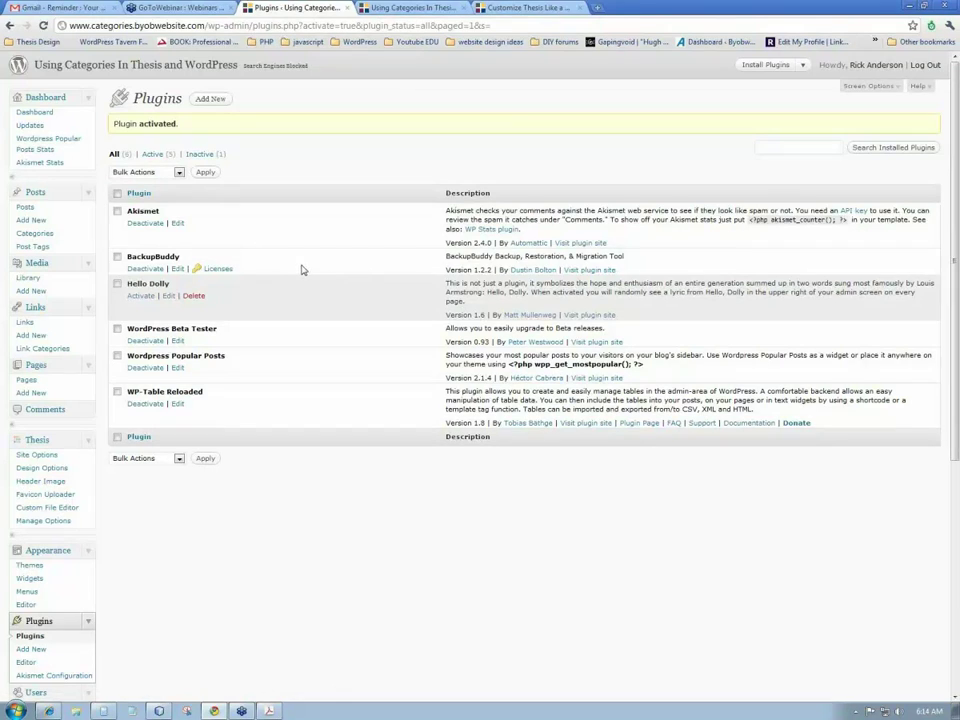
{"action": "scroll", "coordinate": [304, 270], "scroll_direction": "down", "scroll_amount": 1}
{"action": "scroll", "coordinate": [304, 269], "scroll_direction": "down", "scroll_amount": 2}
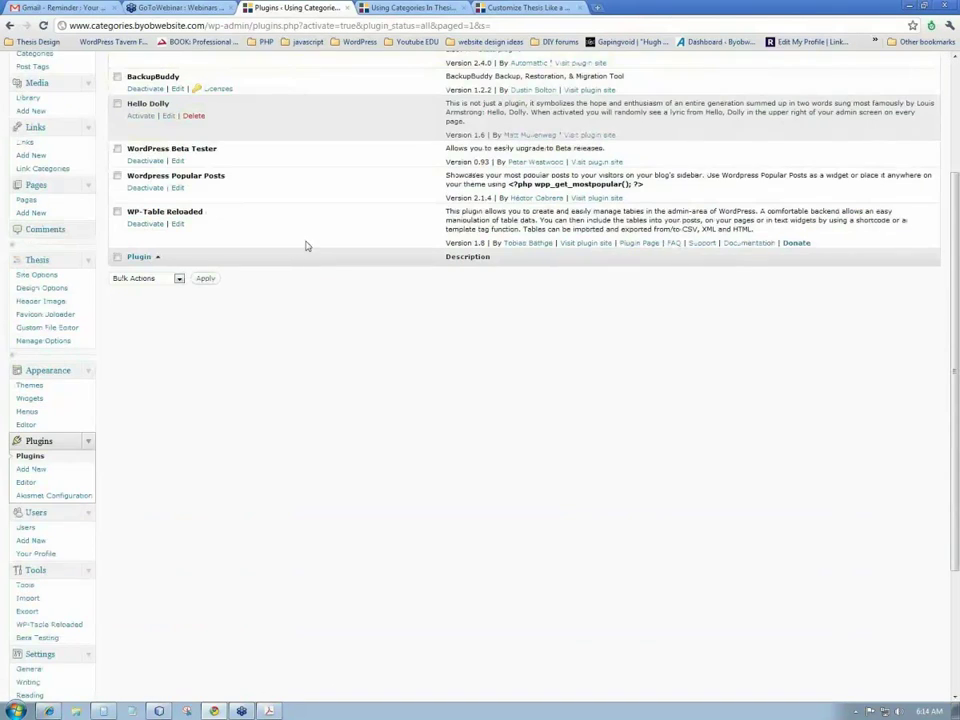
{"action": "scroll", "coordinate": [307, 244], "scroll_direction": "down", "scroll_amount": 3}
{"action": "scroll", "coordinate": [307, 244], "scroll_direction": "down", "scroll_amount": 1}
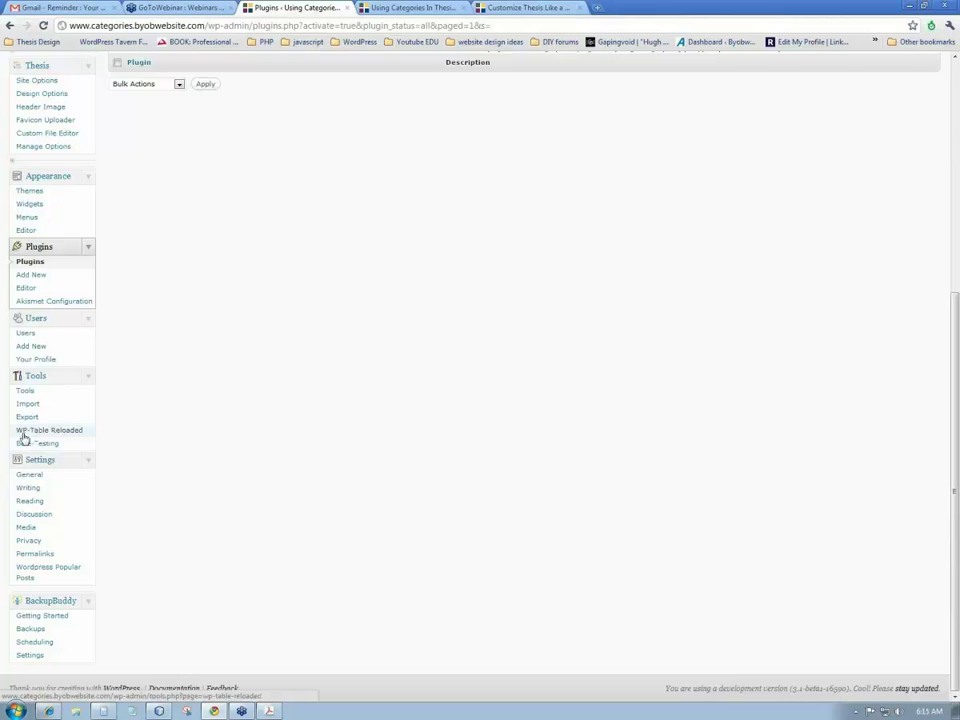
Add a new 5-row by 5-column table in WP-Table Reloaded.
{"action": "left_click", "coordinate": [72, 433]}
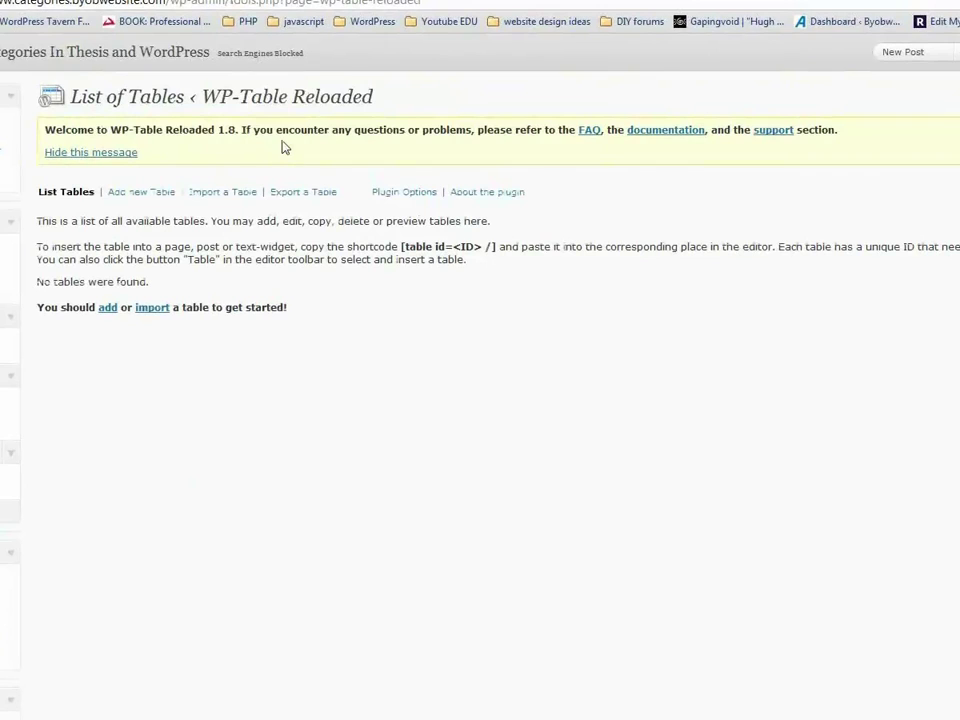
{"action": "left_click", "coordinate": [163, 193]}
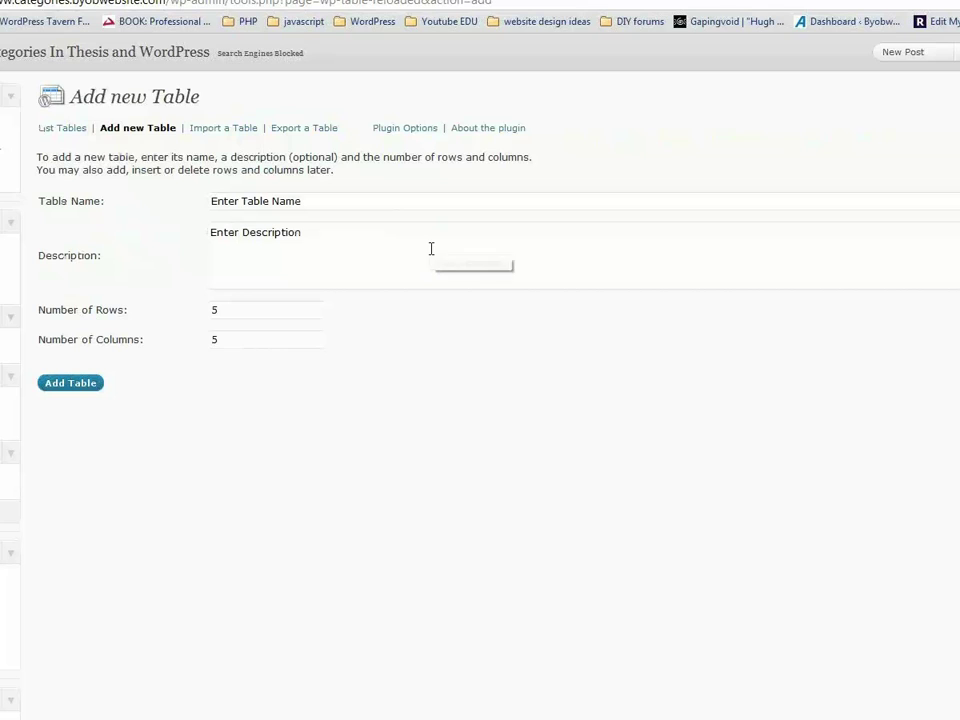
{"action": "left_click", "coordinate": [71, 382]}
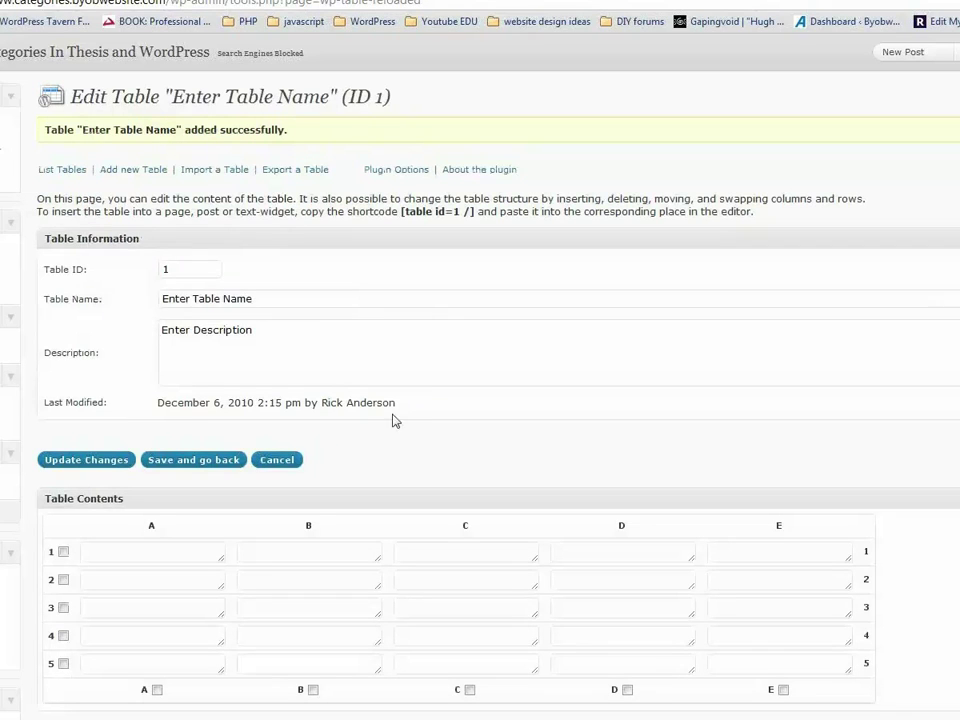
Fill row 1 with 'This', 'Is', 'a', 'table', 'example' across cells A1–E1.
{"action": "left_click", "coordinate": [181, 556]}
{"action": "type", "text": "This"}
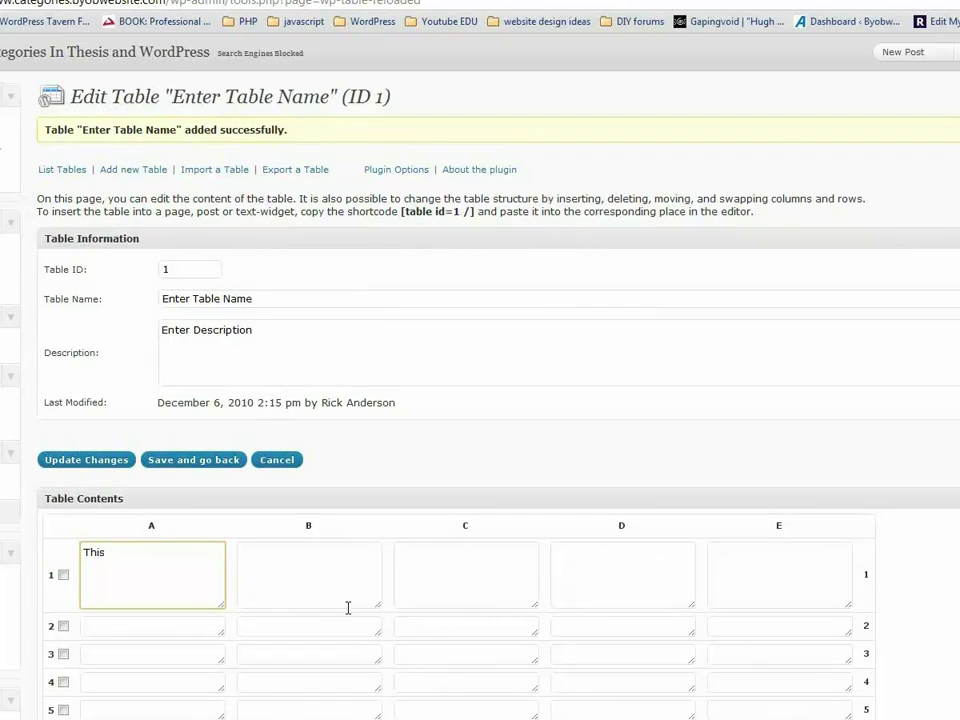
{"action": "left_click", "coordinate": [355, 590]}
{"action": "type", "text": "Is"}
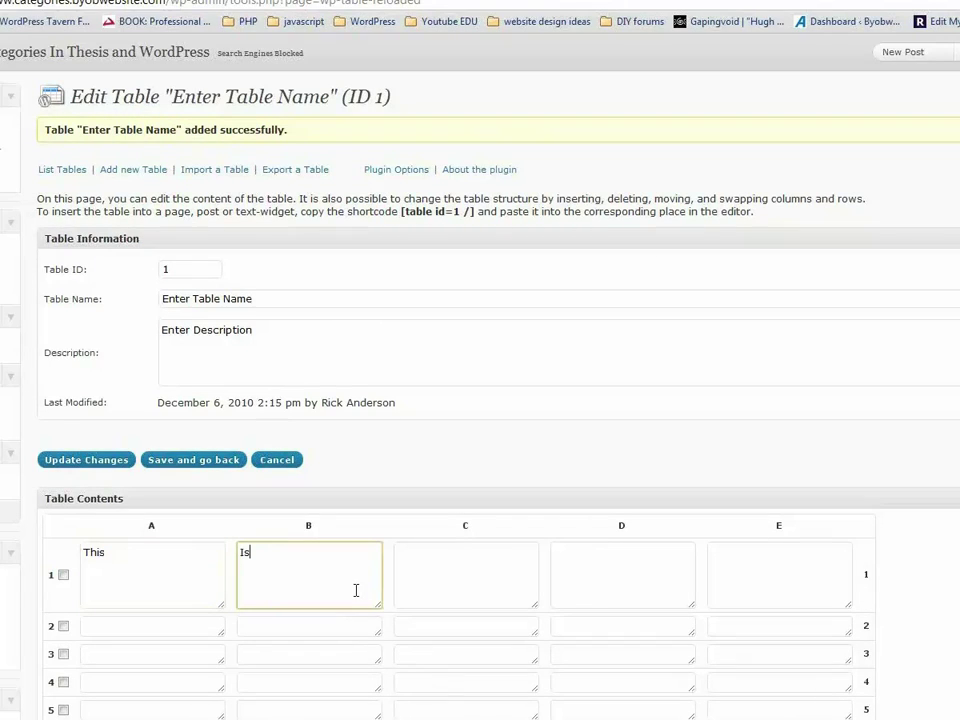
{"action": "left_click", "coordinate": [462, 573]}
{"action": "type", "text": "a"}
{"action": "left_click", "coordinate": [656, 582]}
{"action": "type", "text": "table"}
{"action": "right_click", "coordinate": [655, 580]}
{"action": "left_click", "coordinate": [749, 558]}
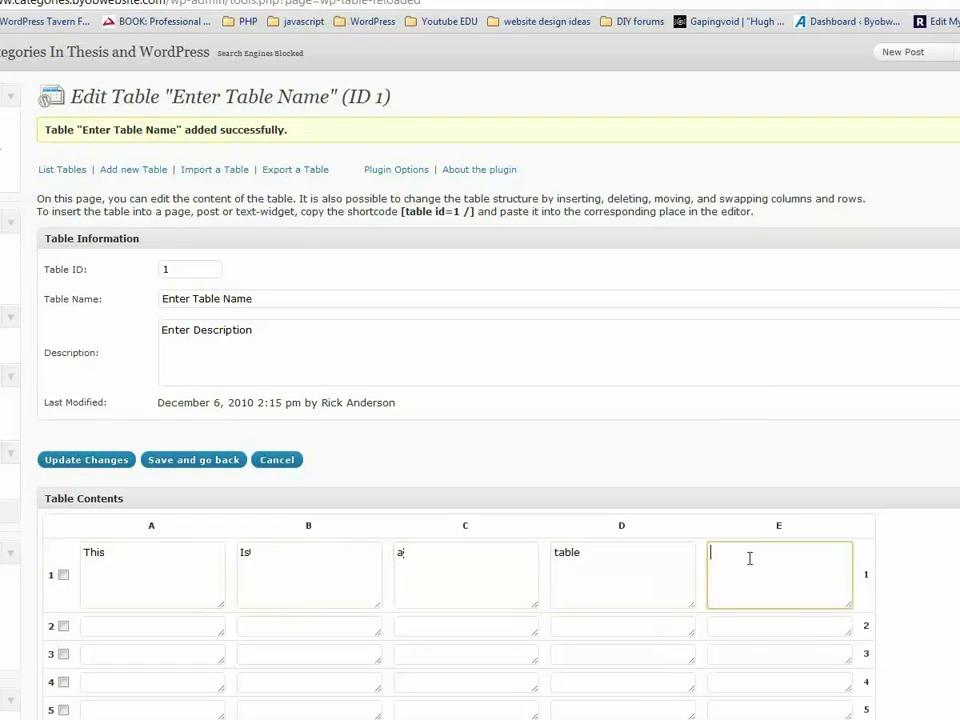
{"action": "type", "text": "example"}
Fill row 2 with 'This', 'Is', 'another', 'Example', 'table'.
{"action": "left_click", "coordinate": [128, 626]}
{"action": "type", "text": "This"}
{"action": "key", "text": "Tab"}
{"action": "type", "text": "Is"}
{"action": "key", "text": "Tab"}
{"action": "type", "text": "another"}
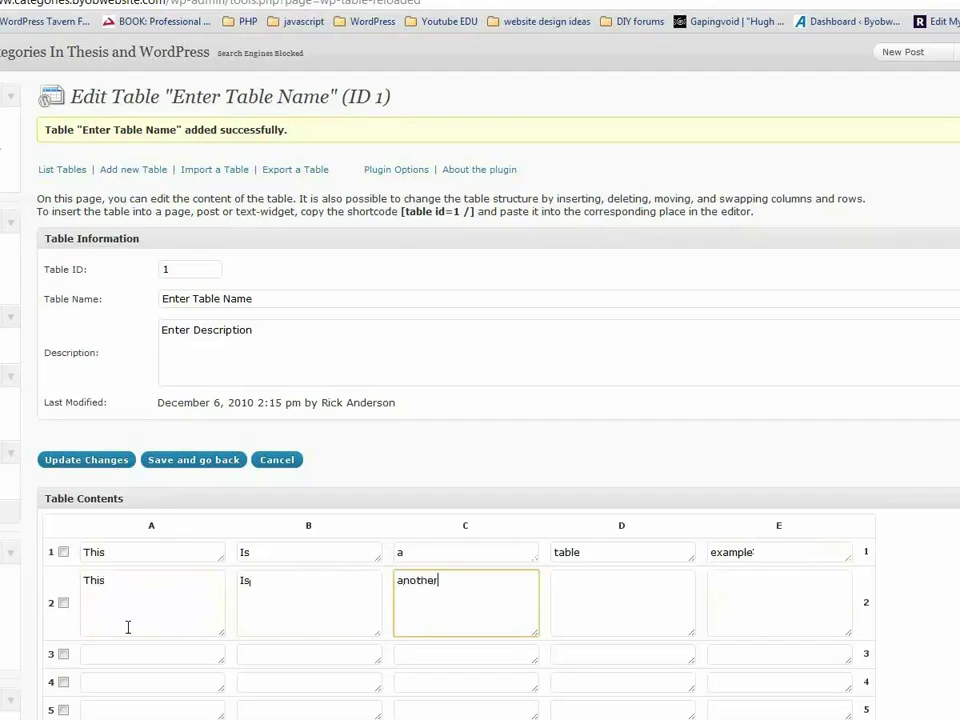
{"action": "key", "text": "Tab"}
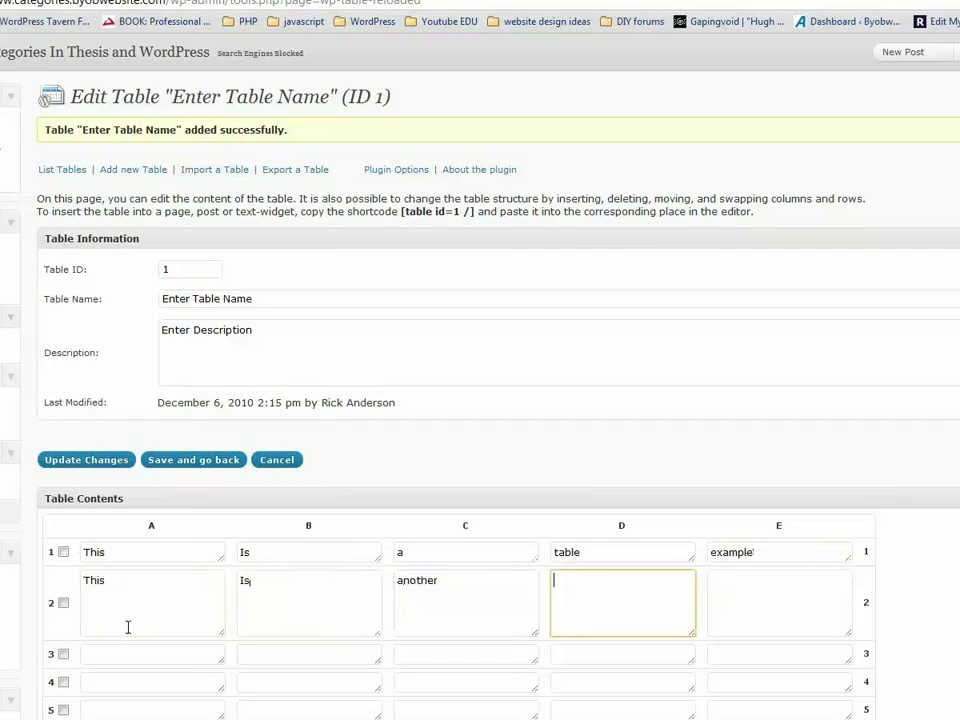
{"action": "type", "text": "Exam;"}
{"action": "type", "text": "le"}
{"action": "key", "text": "Tab"}
{"action": "type", "text": "table"}
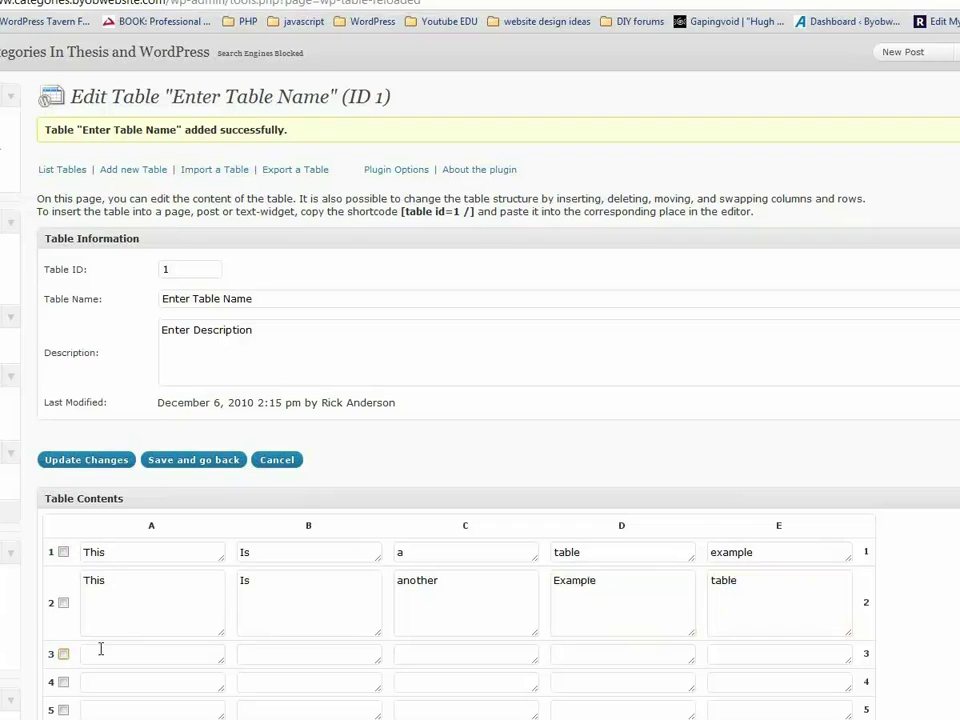
Fill row 3 with 'I', 'need', 'something', 'else', 'to say', fixing the typo.
{"action": "left_click", "coordinate": [200, 654]}
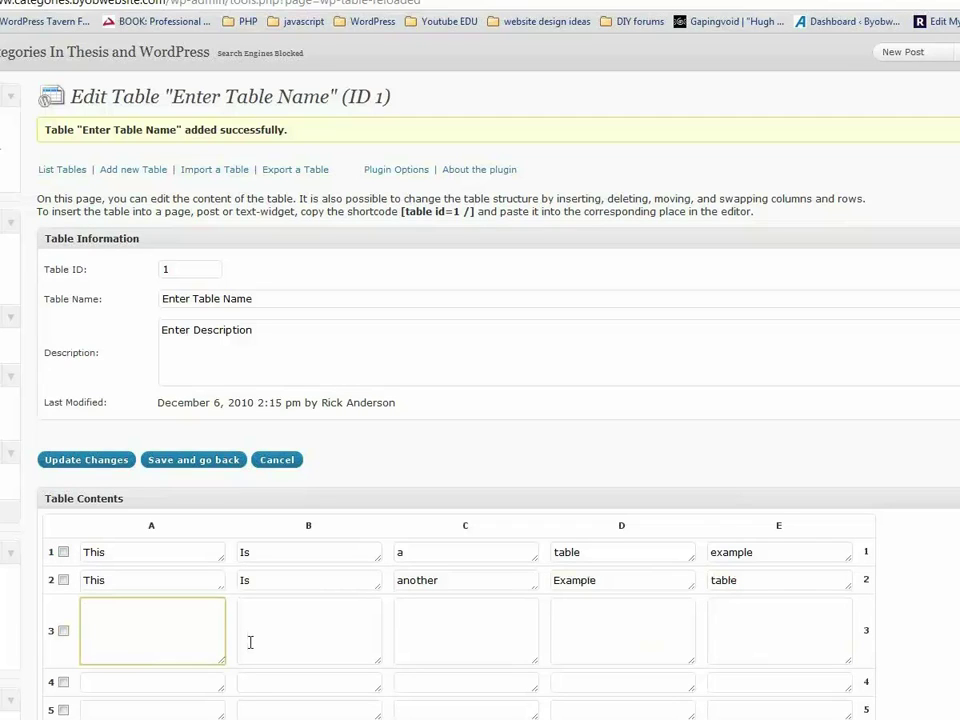
{"action": "key", "text": "Tab"}
{"action": "type", "text": "need"}
{"action": "key", "text": "Tab"}
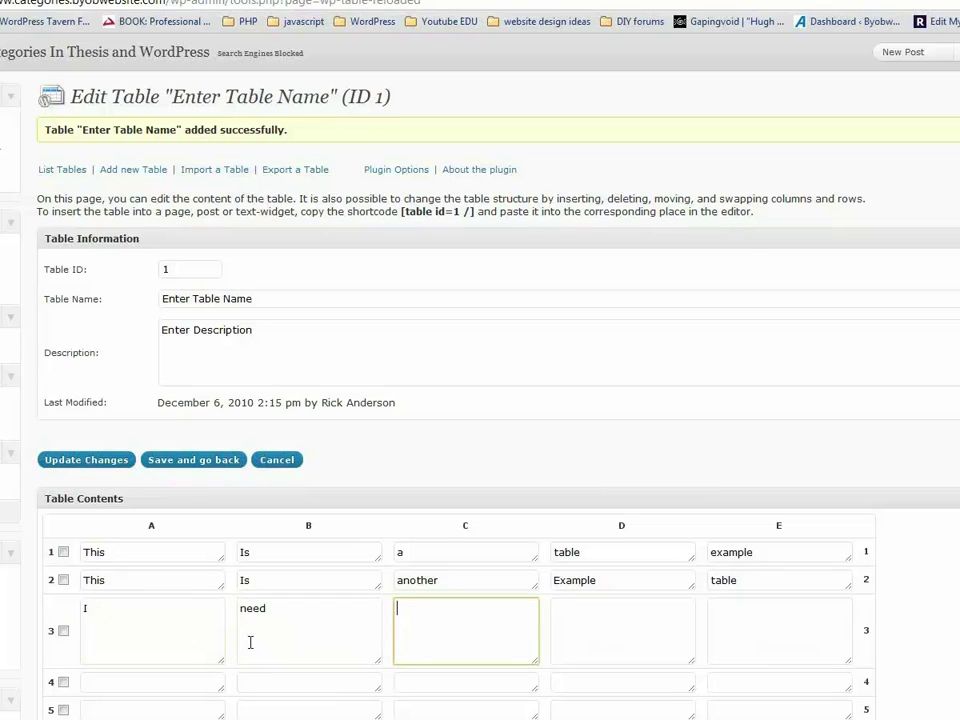
{"action": "type", "text": "somethig"}
{"action": "key", "text": "BackSpace"}
{"action": "type", "text": "ng"}
{"action": "key", "text": "Tab"}
{"action": "type", "text": "else"}
{"action": "key", "text": "BackSpace"}
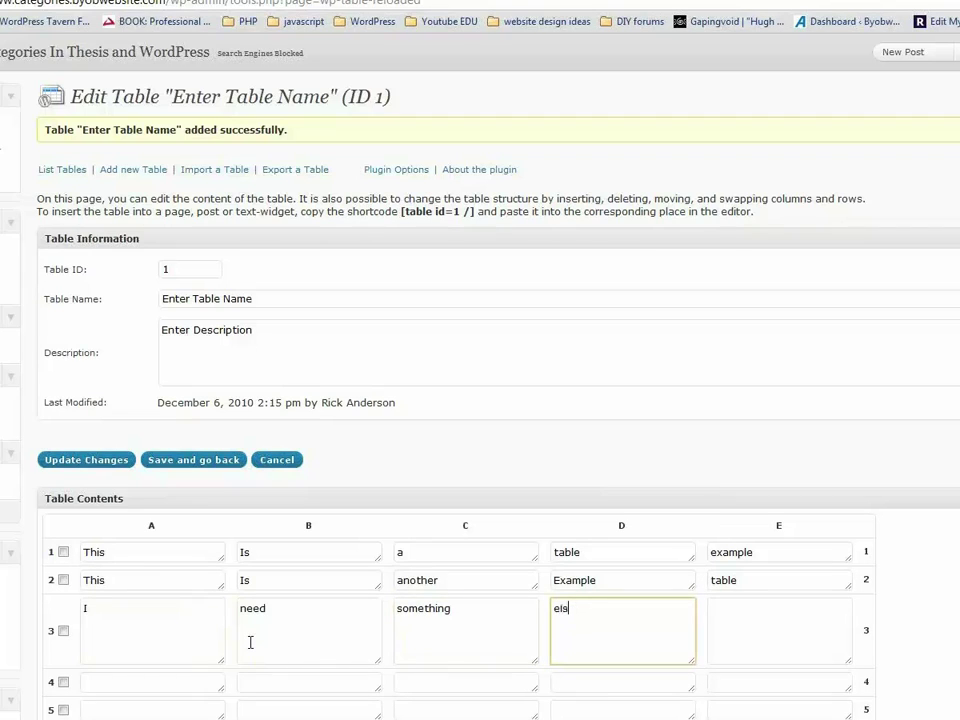
{"action": "key", "text": "Tab"}
{"action": "type", "text": "to say"}
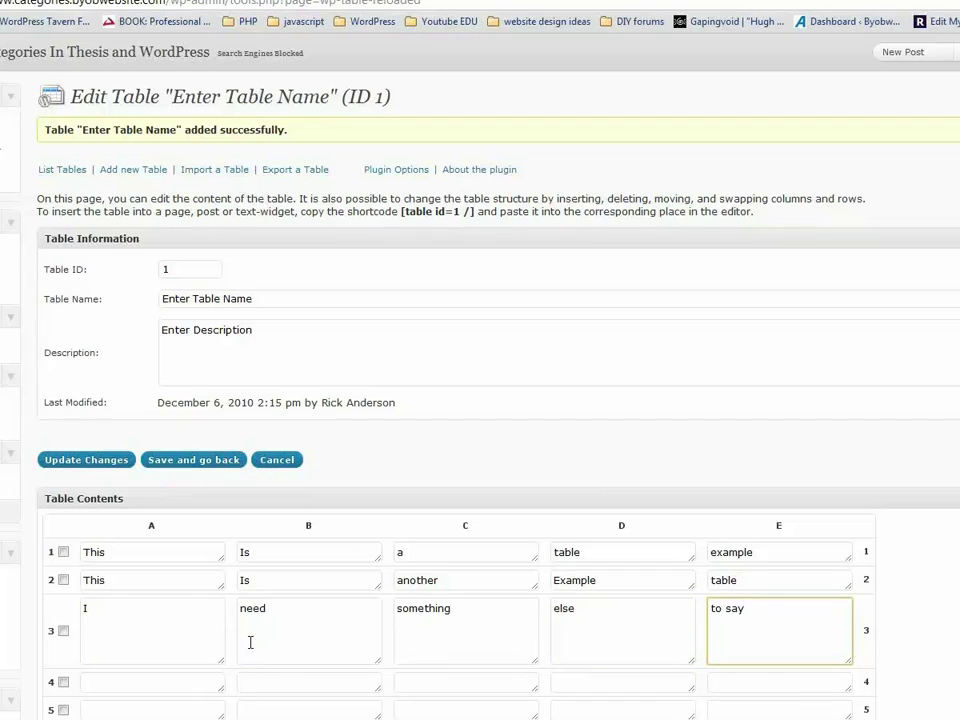
Save table ID 1 with Update Changes, revealing its [table id=1 /] shortcode.
{"action": "left_click", "coordinate": [859, 636]}
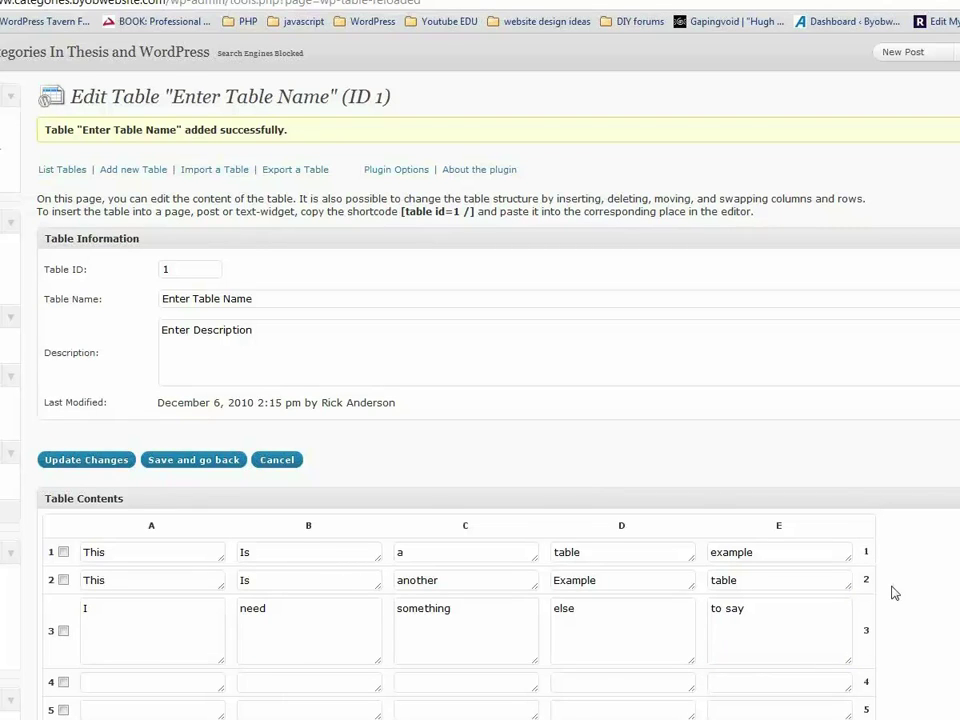
{"action": "scroll", "coordinate": [499, 420], "scroll_direction": "down", "scroll_amount": 2}
{"action": "scroll", "coordinate": [459, 338], "scroll_direction": "down", "scroll_amount": 2}
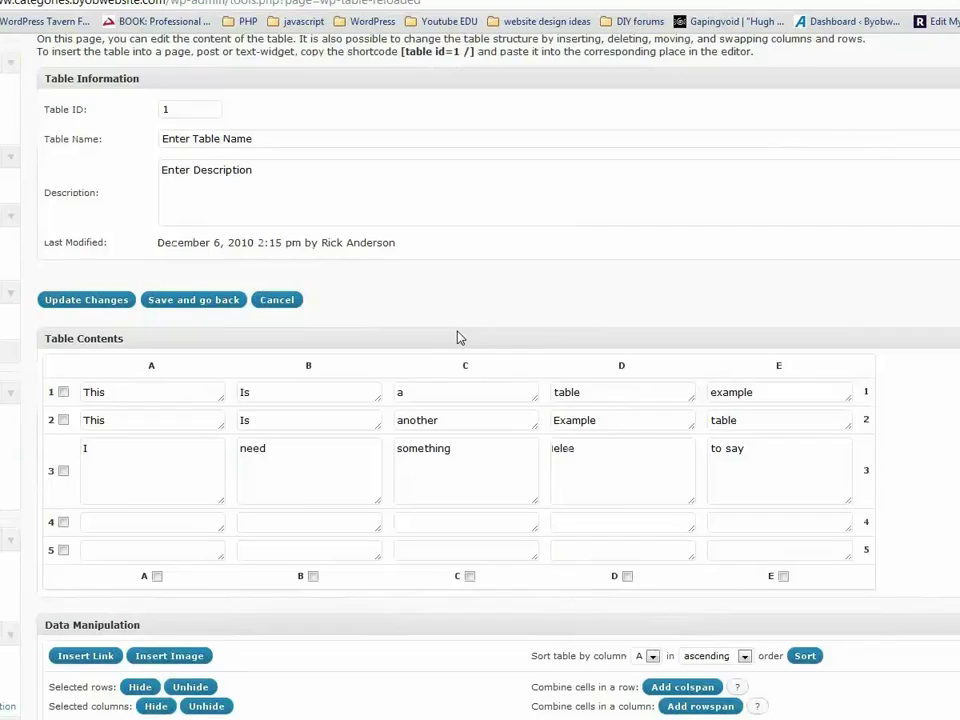
{"action": "scroll", "coordinate": [459, 338], "scroll_direction": "down", "scroll_amount": 2}
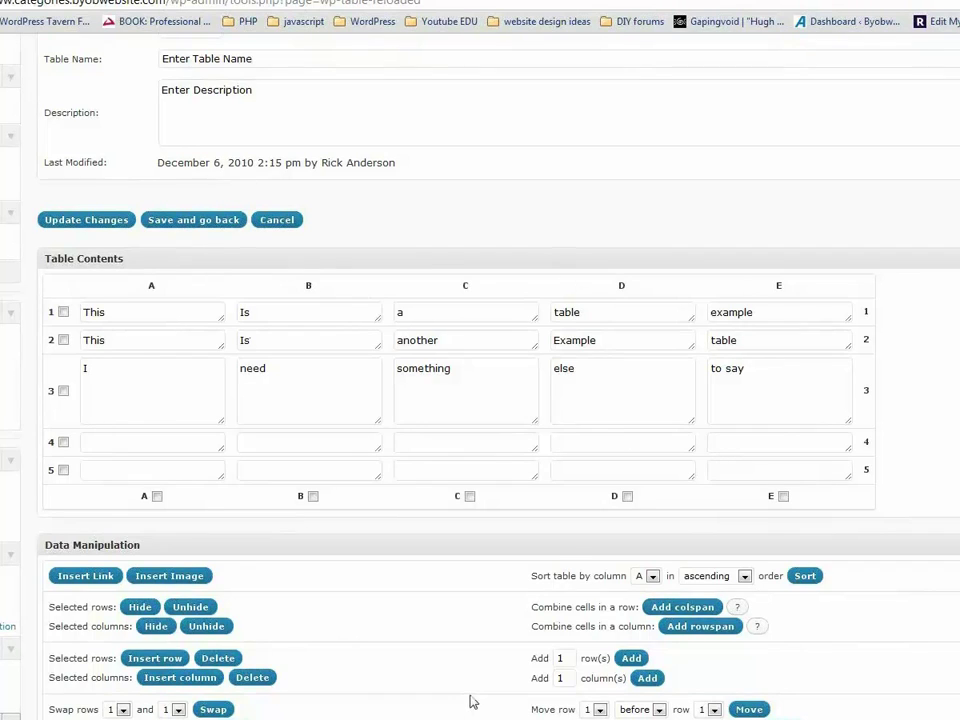
{"action": "scroll", "coordinate": [473, 703], "scroll_direction": "down", "scroll_amount": 3}
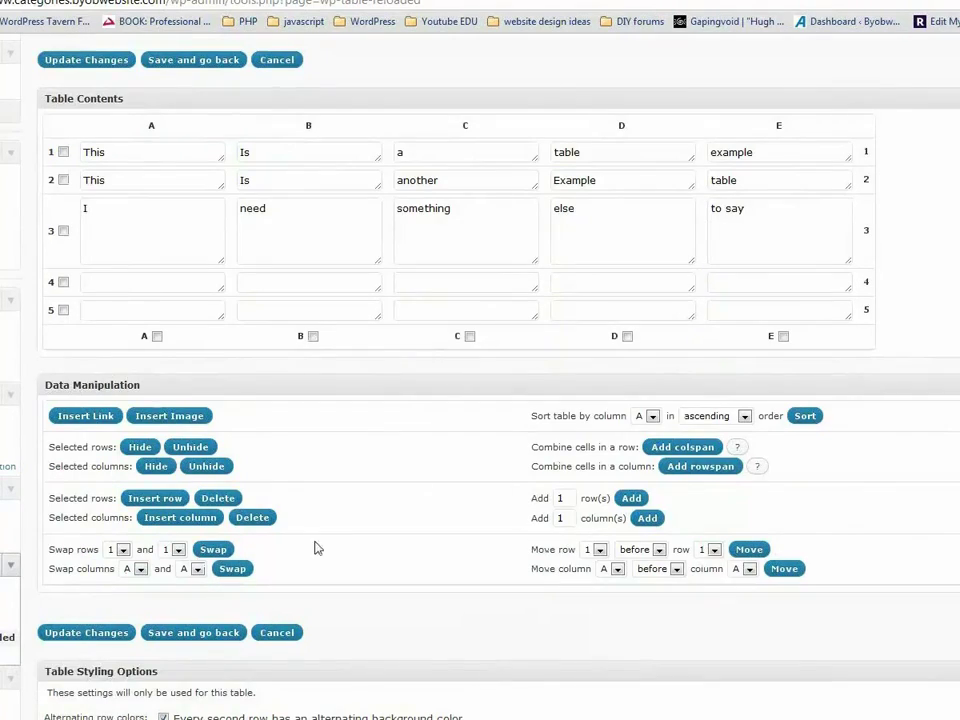
{"action": "scroll", "coordinate": [450, 600], "scroll_direction": "up", "scroll_amount": 3}
{"action": "scroll", "coordinate": [484, 615], "scroll_direction": "down", "scroll_amount": 1}
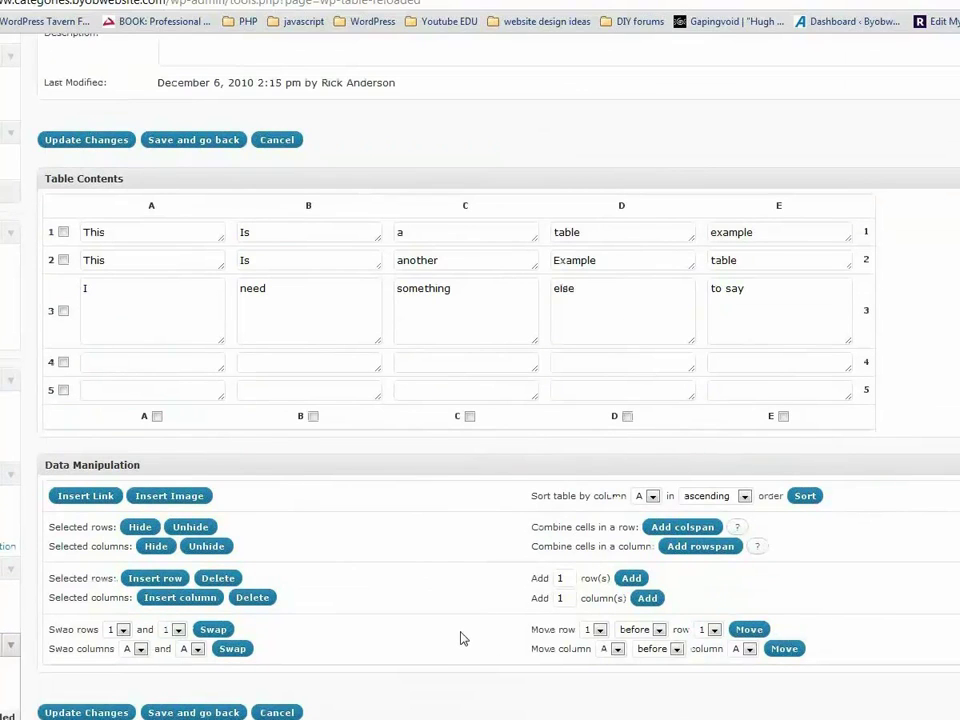
{"action": "left_click", "coordinate": [86, 139]}
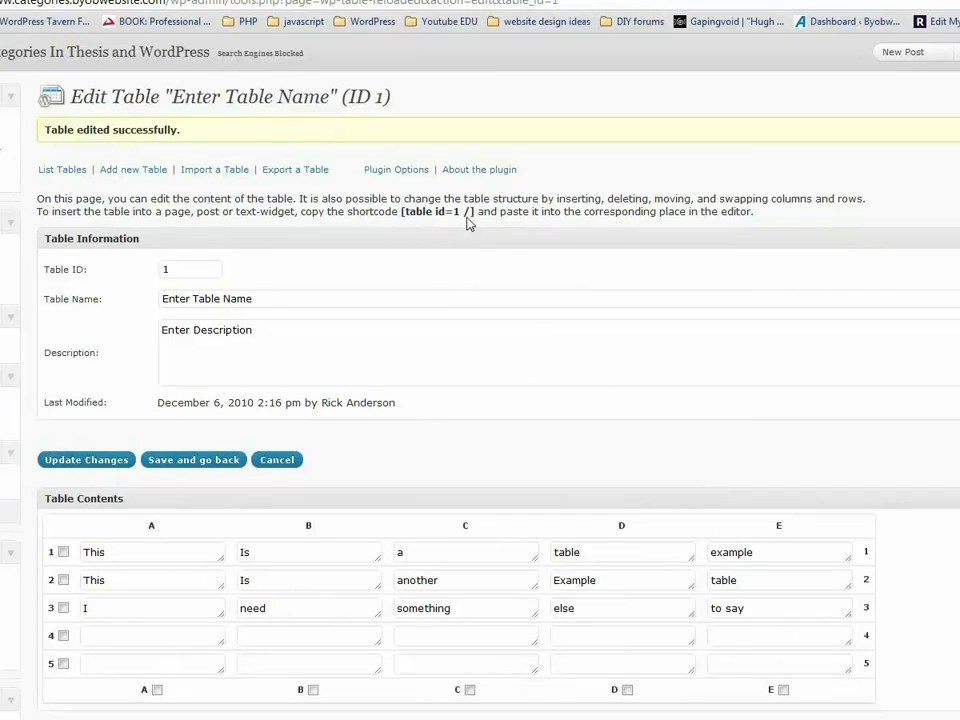
Select the [table id=1 /] shortcode for copying, then go to the Posts list.
{"action": "left_click_drag", "start_coordinate": [401, 211], "coordinate": [475, 211]}
{"action": "key", "text": "ctrl+c"}
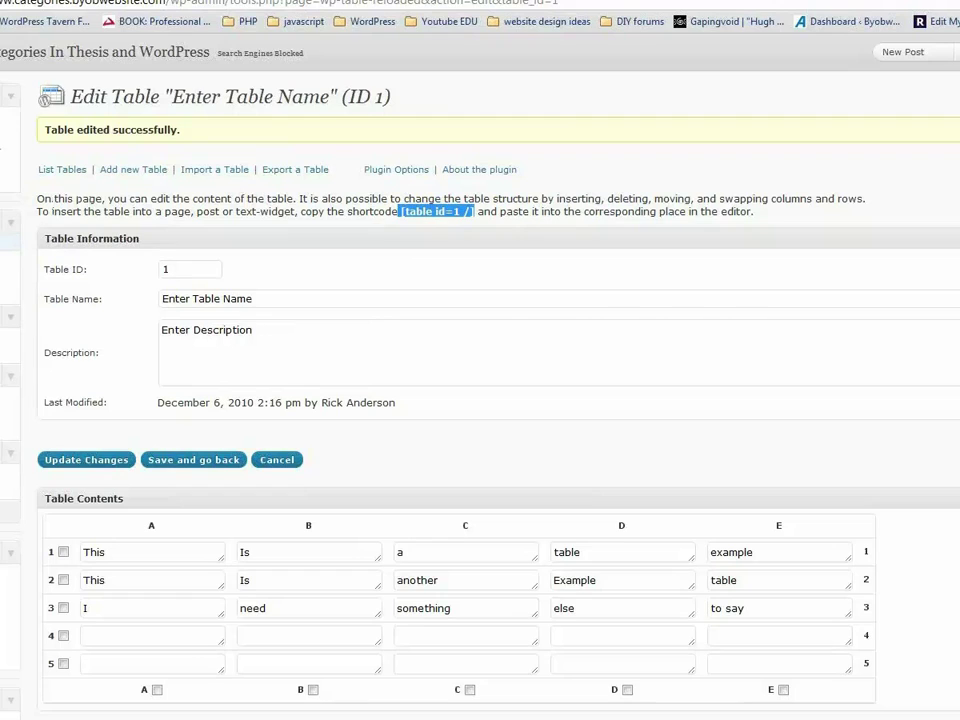
{"action": "left_click", "coordinate": [8, 242]}
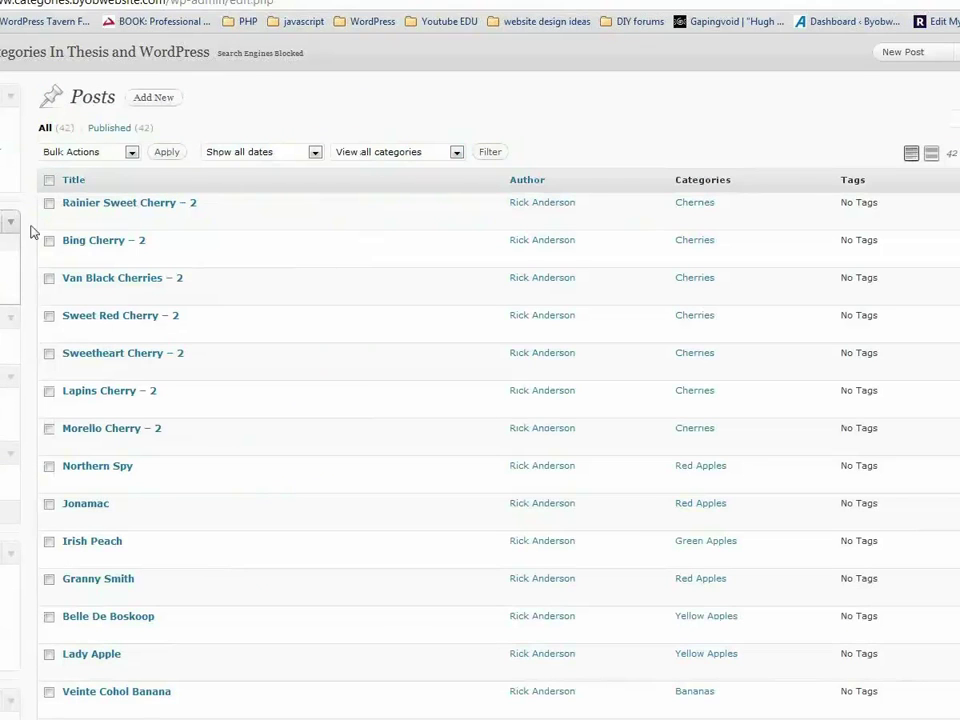
In the Rainier Sweet Cherry - 2 post's HTML view, paste [table id=1 /] after the first paragraph.
{"action": "mouse_move", "coordinate": [71, 227]}
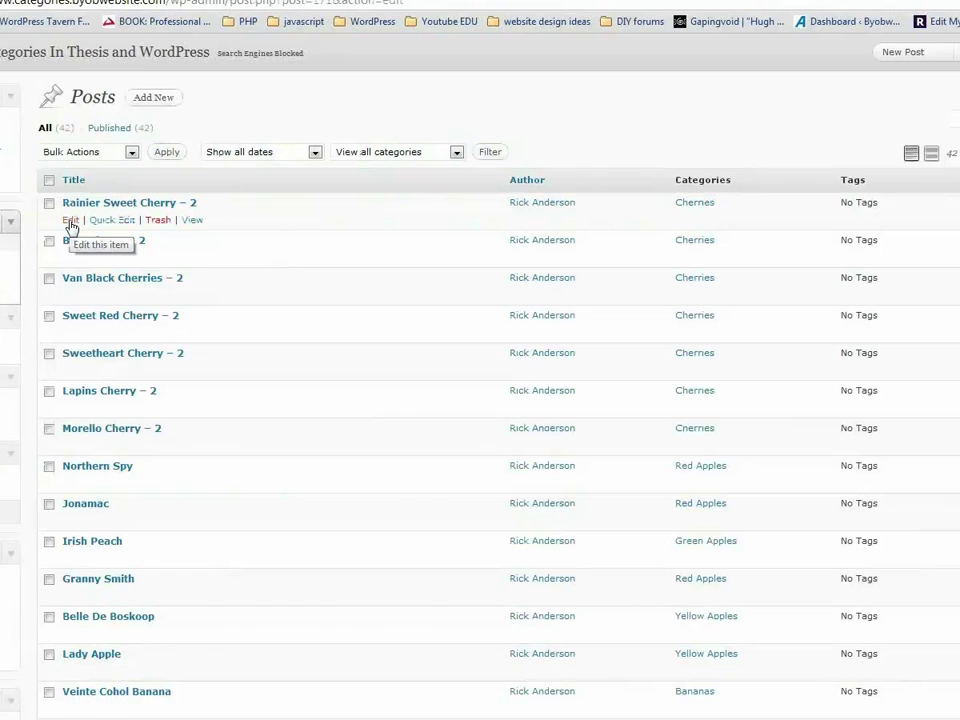
{"action": "left_click", "coordinate": [70, 222]}
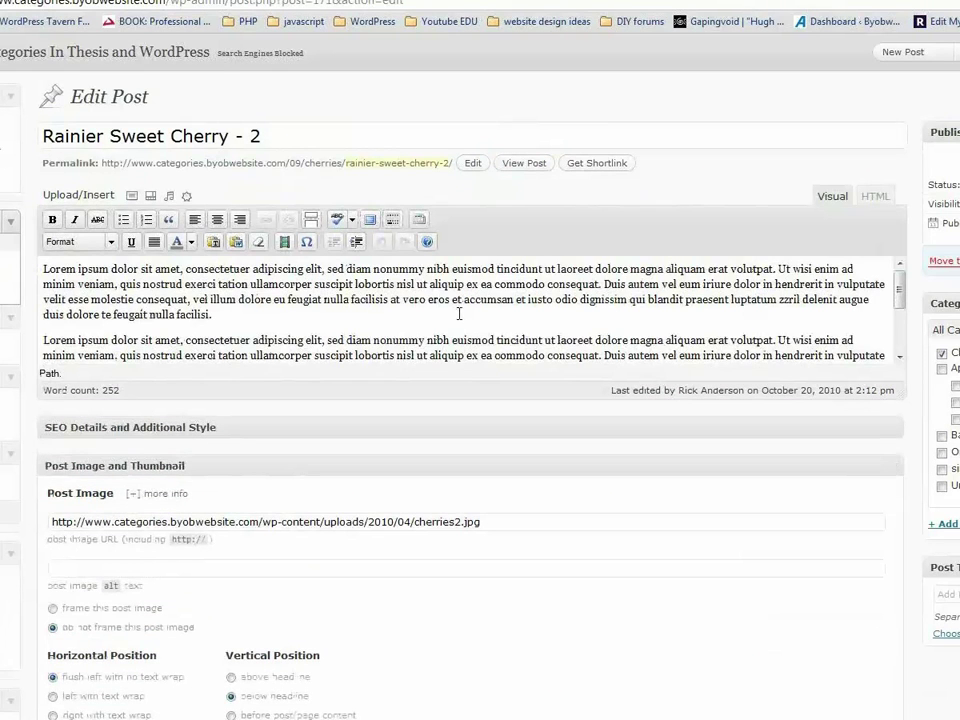
{"action": "left_click", "coordinate": [241, 316]}
{"action": "left_click", "coordinate": [874, 196]}
{"action": "left_click", "coordinate": [462, 288]}
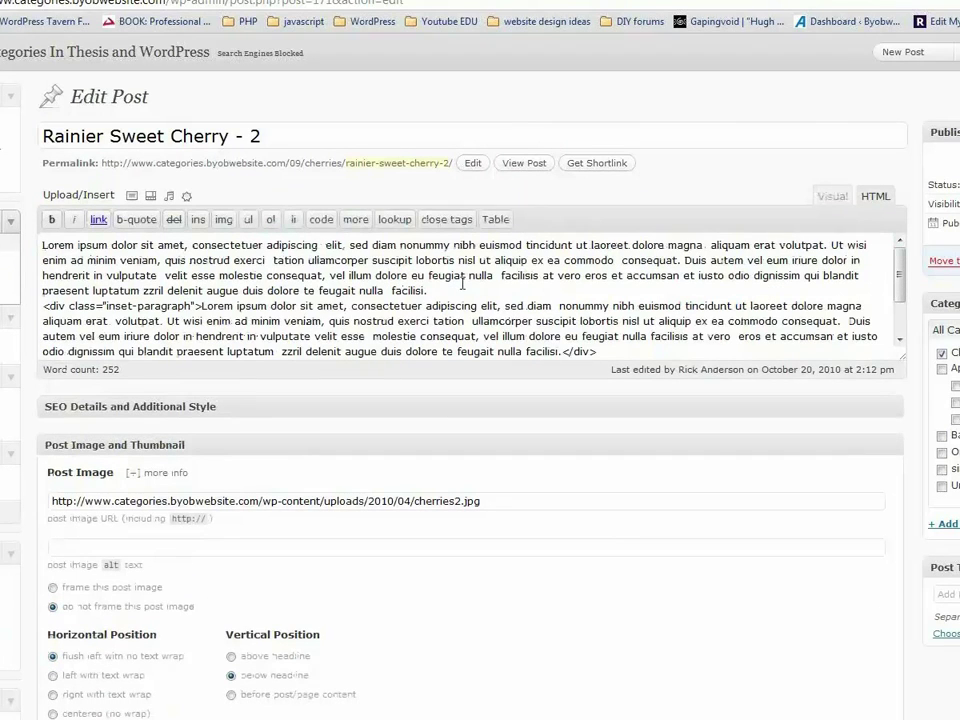
{"action": "key", "text": "Return"}
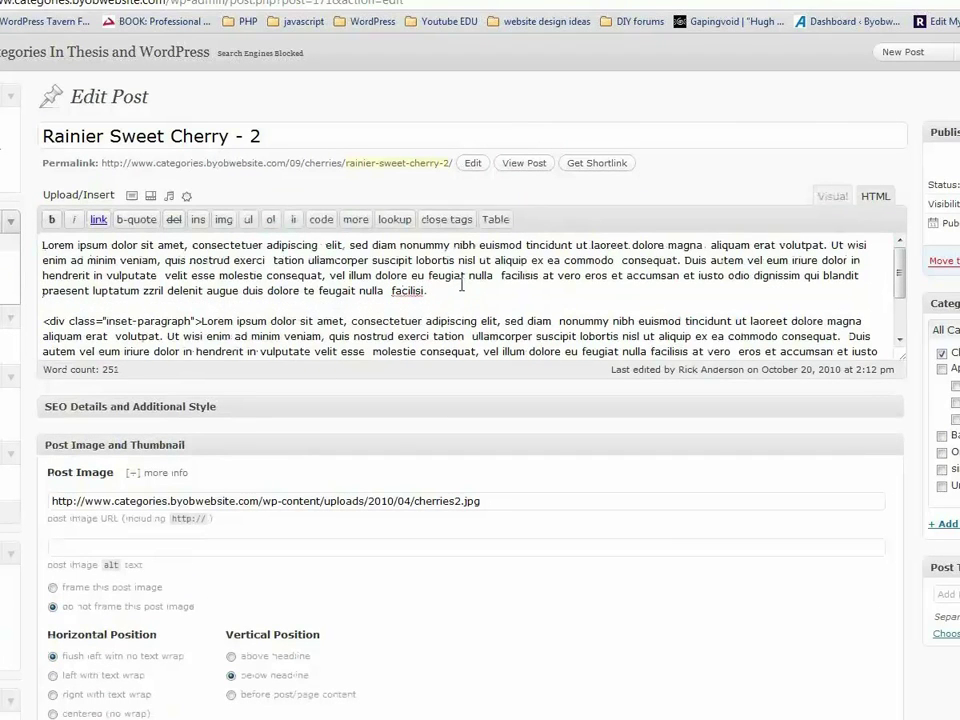
{"action": "key", "text": "ctrl+v"}
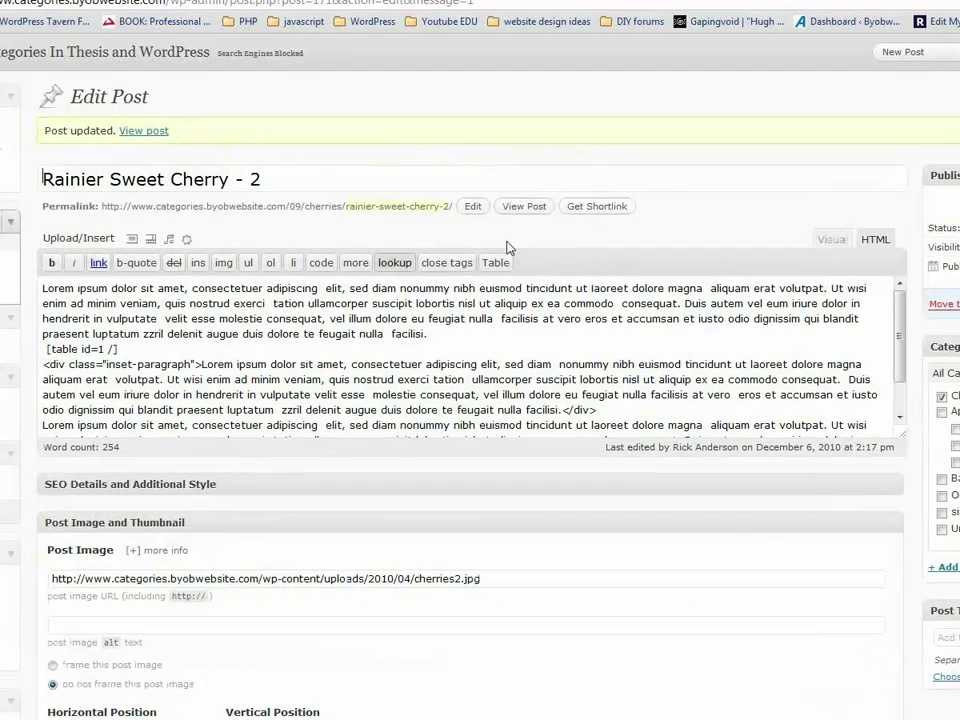
View the live post and sort its table by the example, table, a, Is and This columns.
{"action": "left_click", "coordinate": [522, 207]}
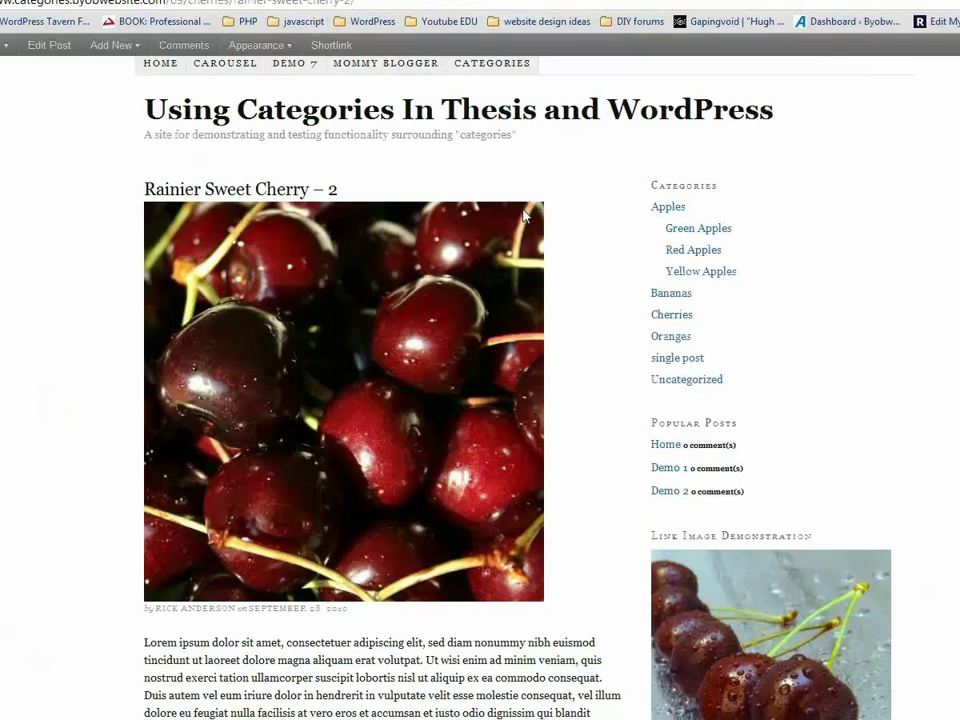
{"action": "scroll", "coordinate": [8, 345], "scroll_direction": "down", "scroll_amount": 4}
{"action": "scroll", "coordinate": [6, 345], "scroll_direction": "down", "scroll_amount": 1}
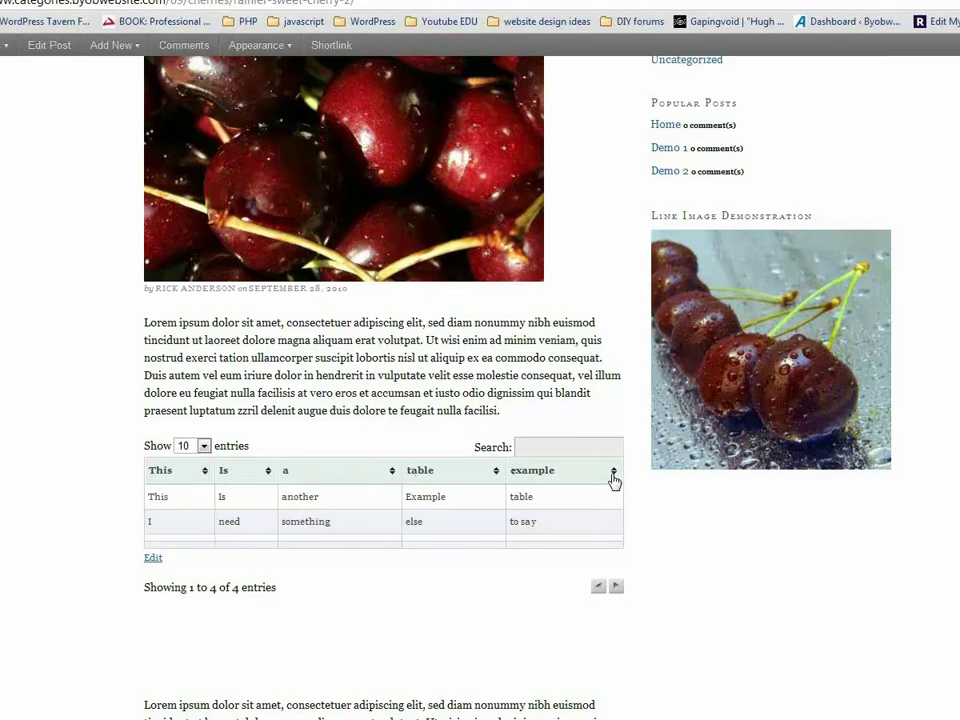
{"action": "left_click", "coordinate": [613, 479]}
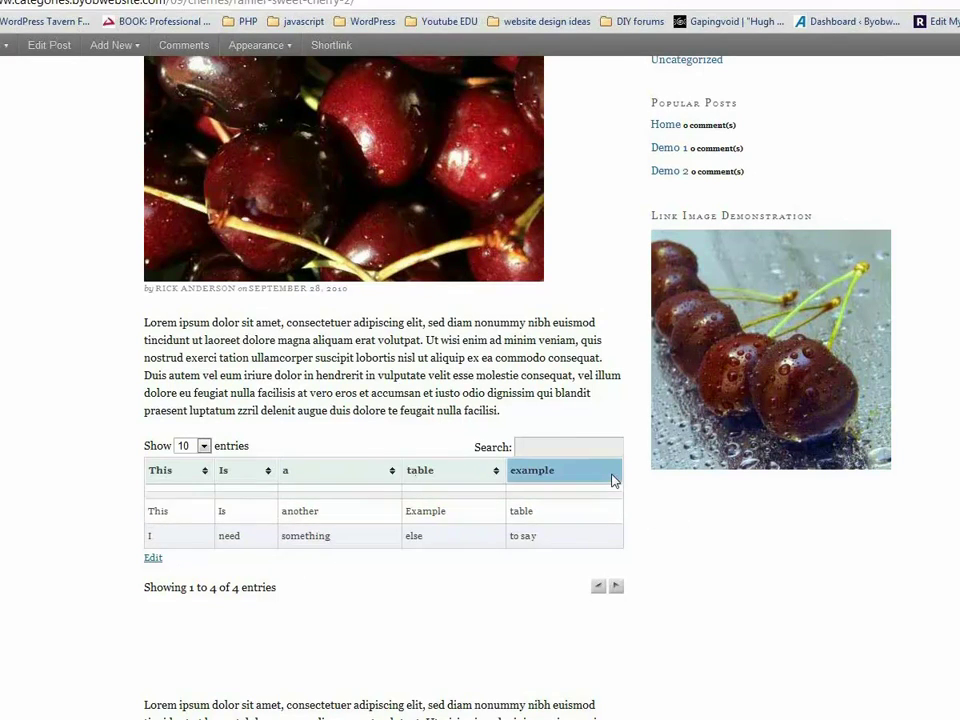
{"action": "left_click", "coordinate": [497, 478]}
{"action": "left_click", "coordinate": [393, 478]}
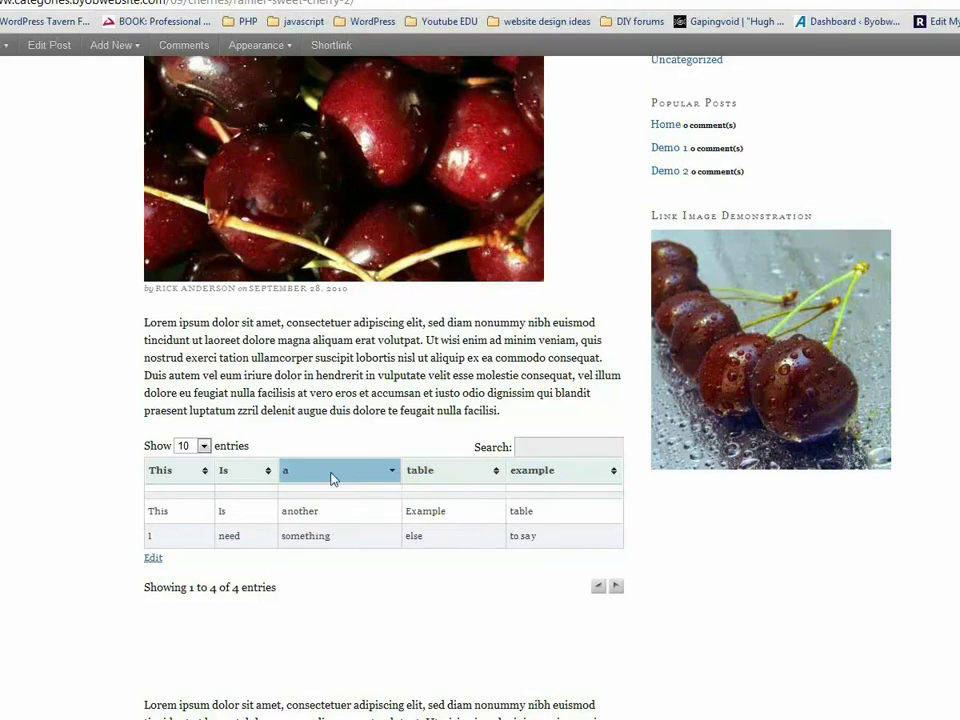
{"action": "left_click", "coordinate": [265, 480]}
{"action": "left_click", "coordinate": [204, 478]}
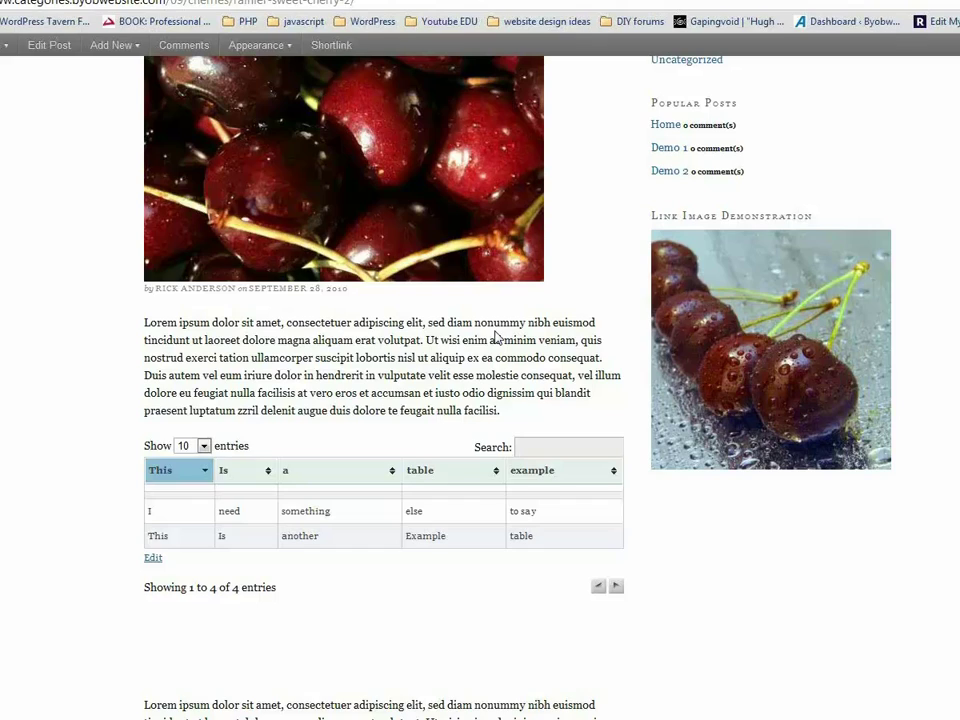
Return to the admin and open table 1 for editing in WP-Table Reloaded.
{"action": "key", "text": "alt+Left"}
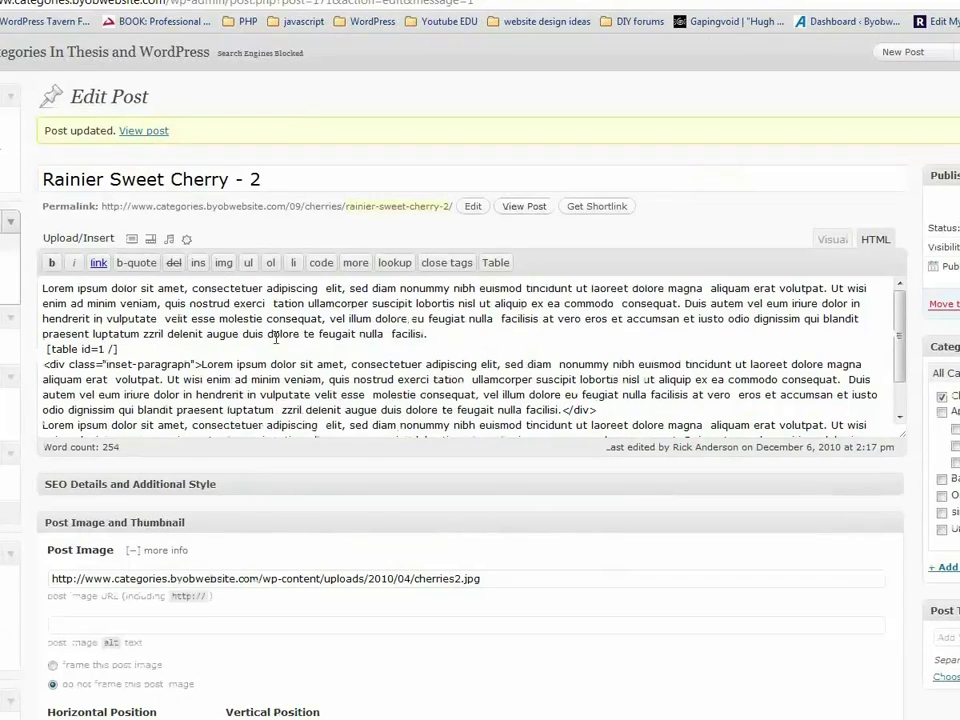
{"action": "scroll", "coordinate": [28, 470], "scroll_direction": "down", "scroll_amount": 10}
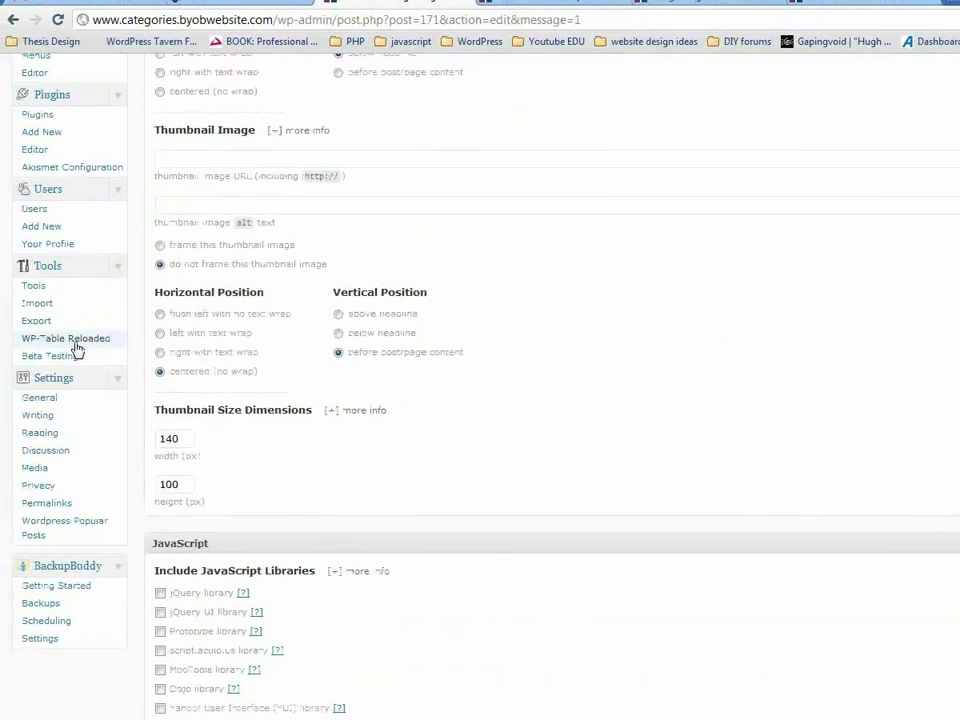
{"action": "left_click", "coordinate": [70, 343]}
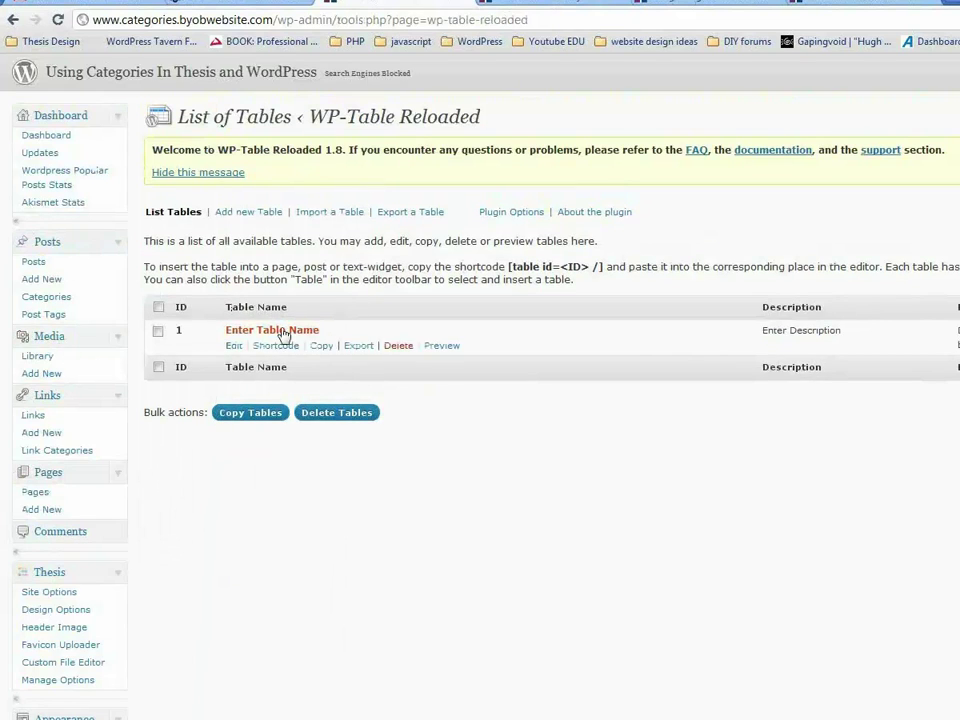
{"action": "left_click", "coordinate": [236, 347]}
Fill row 4 with 'Here', 'is', 'a', 'new', 'line' and save the table.
{"action": "left_click", "coordinate": [221, 614]}
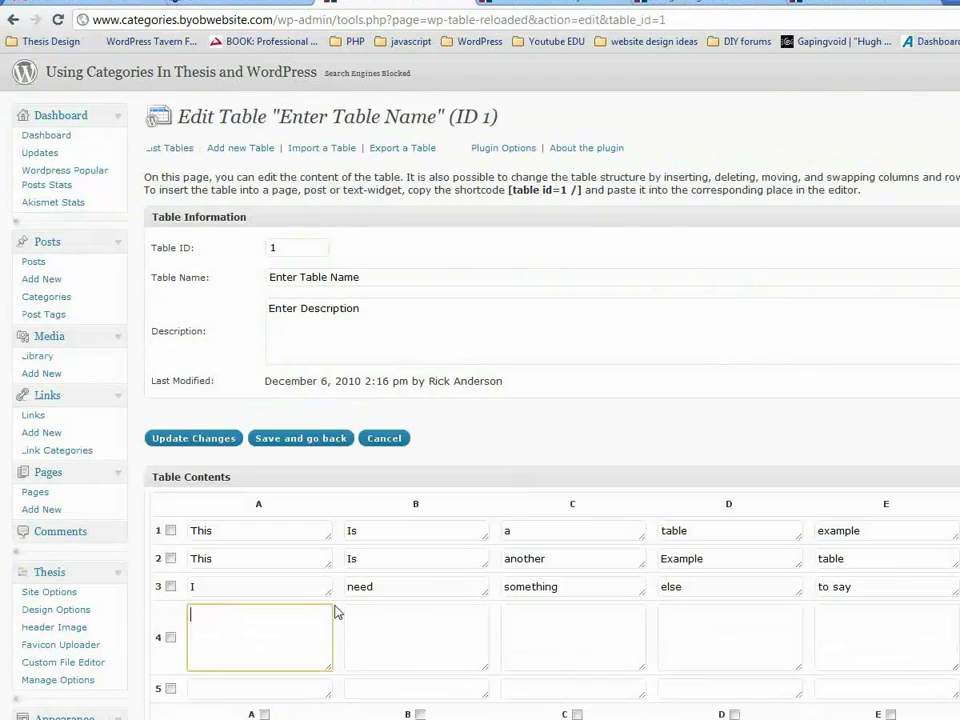
{"action": "type", "text": "Here"}
{"action": "key", "text": "Tab"}
{"action": "type", "text": "is"}
{"action": "key", "text": "Tab"}
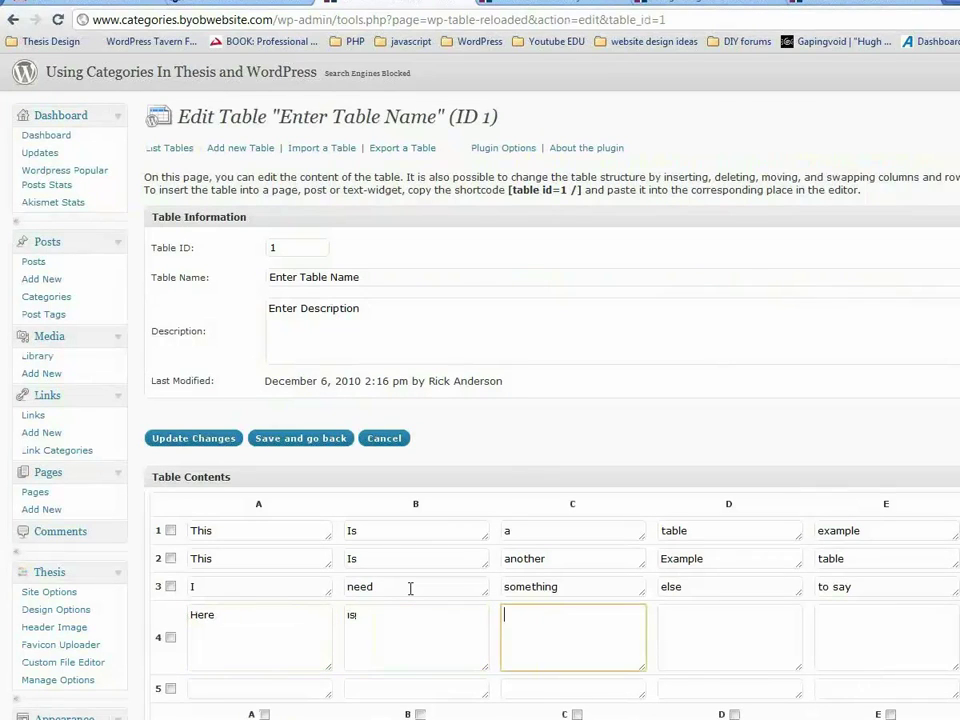
{"action": "type", "text": "a"}
{"action": "key", "text": "Tab"}
{"action": "type", "text": "new"}
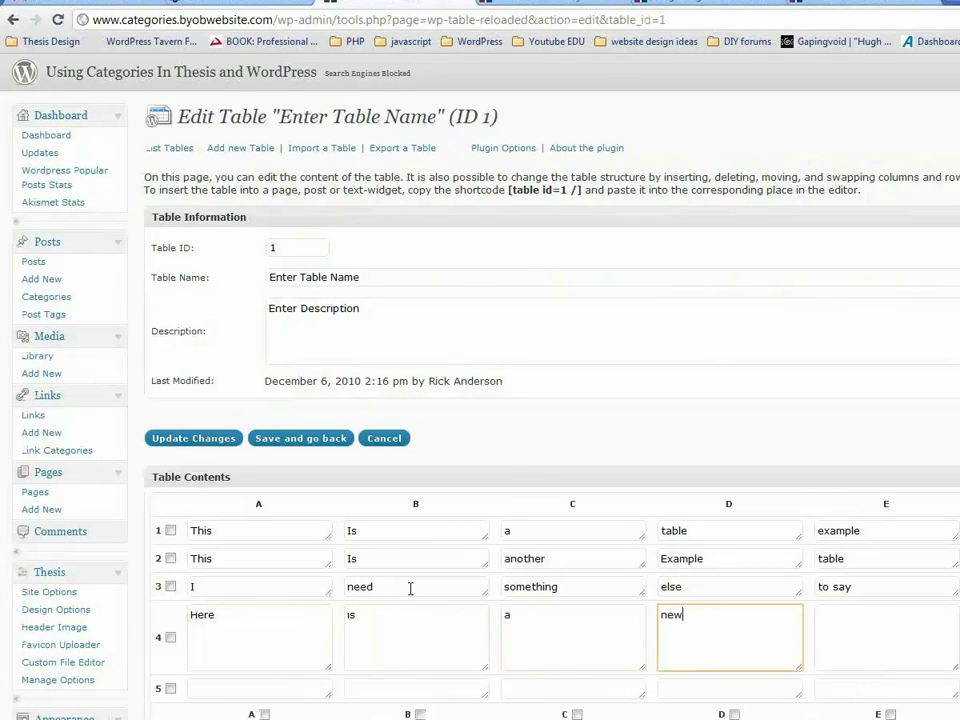
{"action": "key", "text": "Tab"}
{"action": "type", "text": "line"}
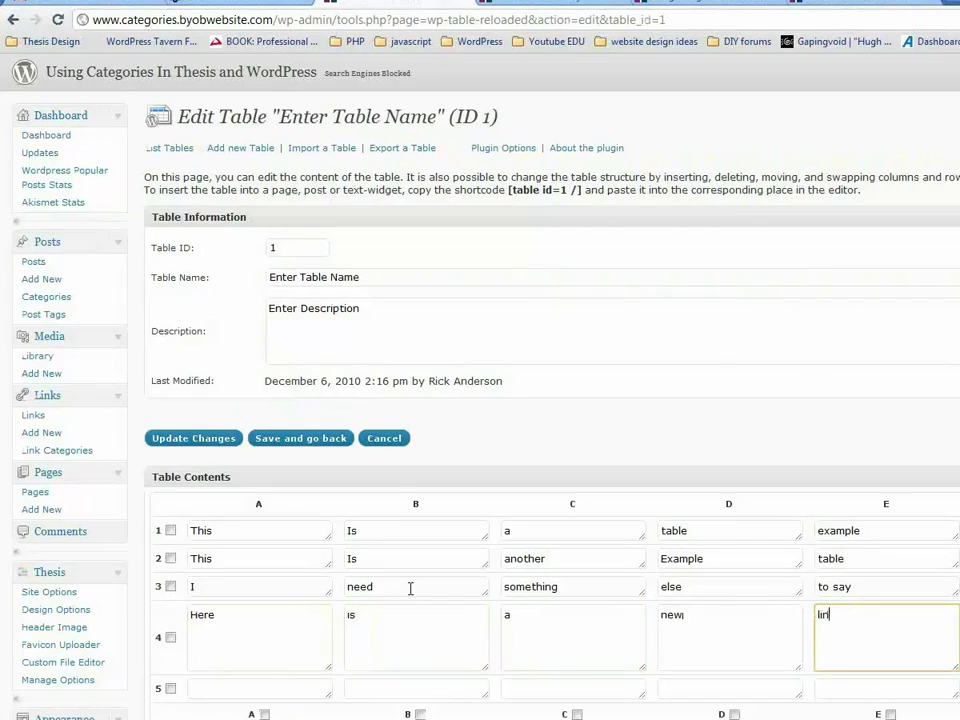
{"action": "left_click", "coordinate": [180, 438]}
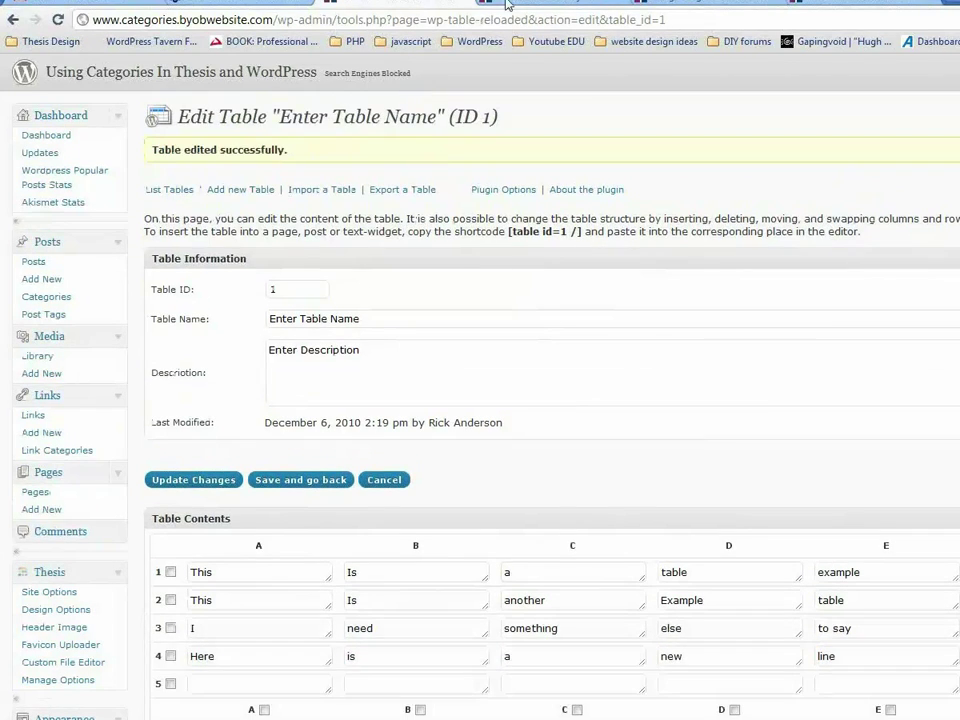
{"action": "left_click", "coordinate": [482, 5]}
{"action": "left_click", "coordinate": [58, 19]}
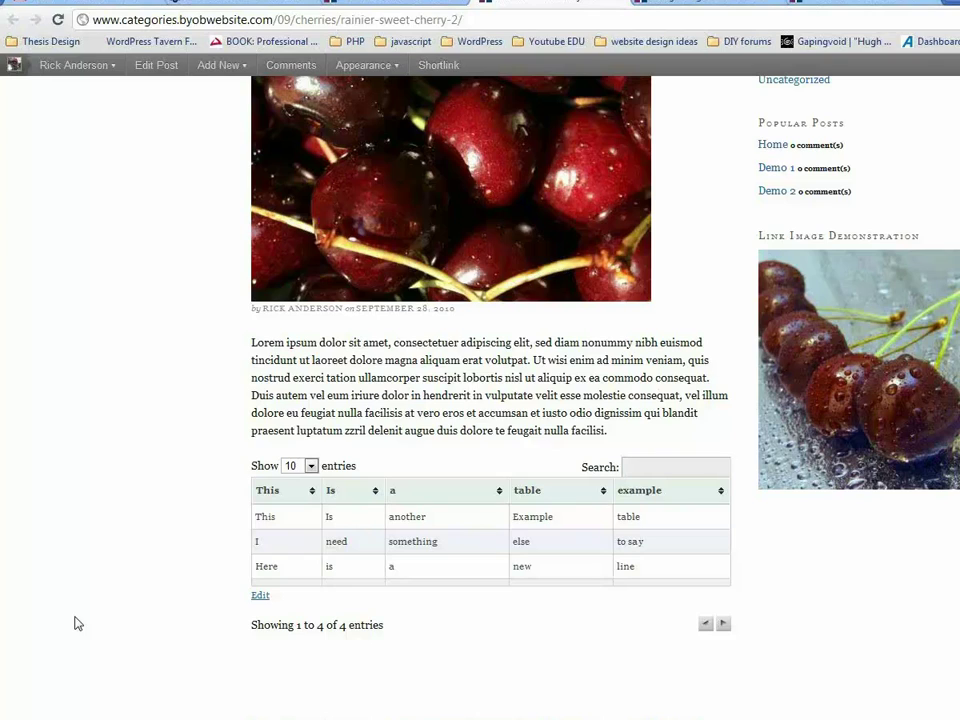
{"action": "left_click", "coordinate": [423, 3]}
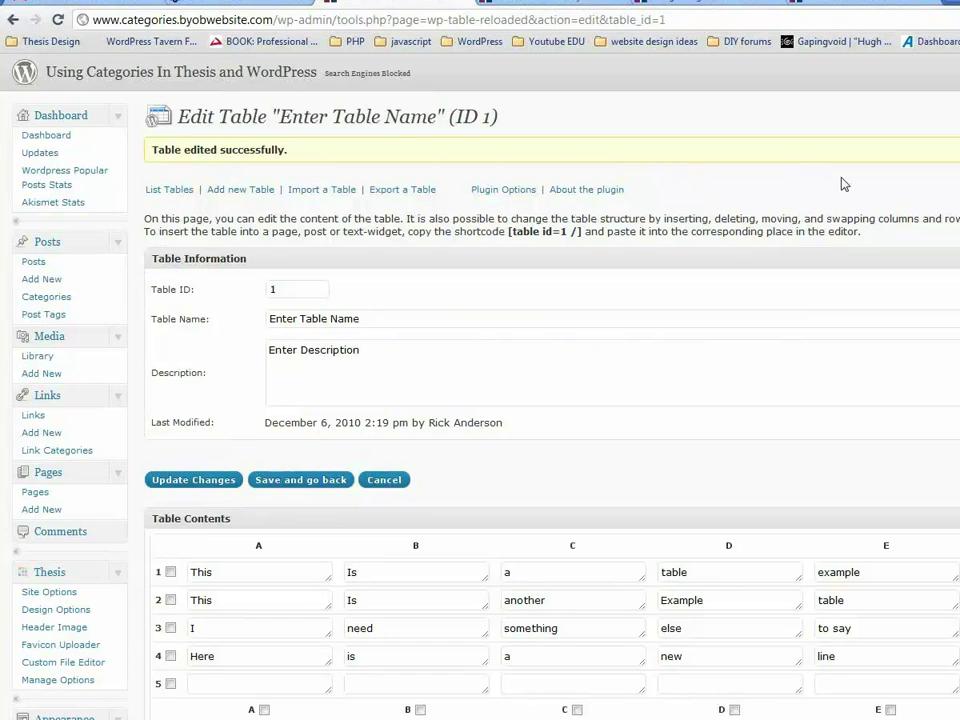
{"action": "scroll", "coordinate": [841, 183], "scroll_direction": "down", "scroll_amount": 1}
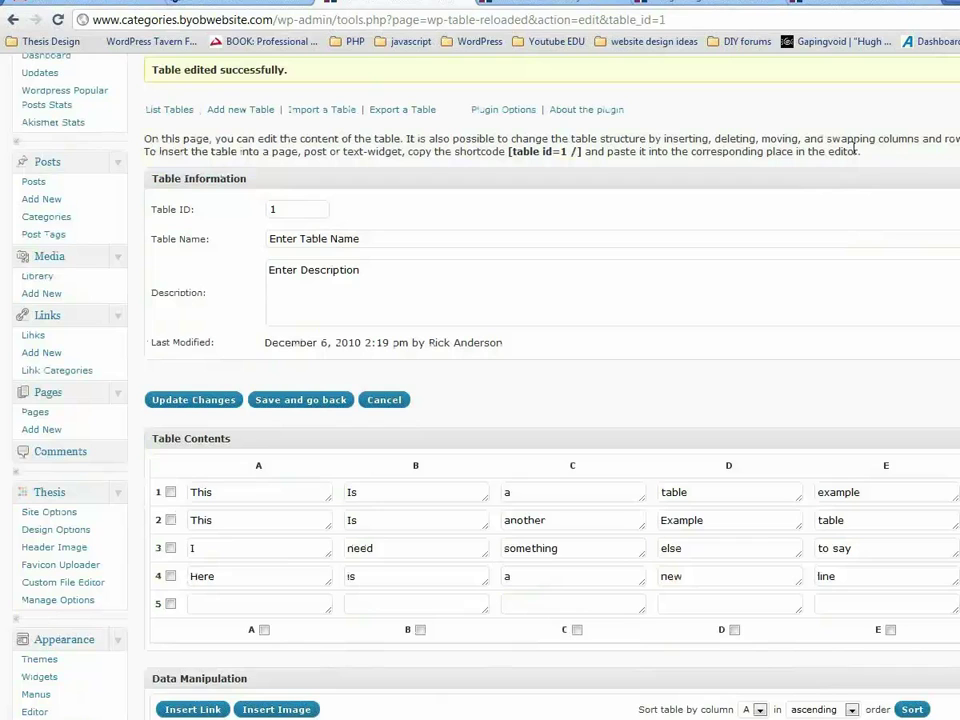
{"action": "scroll", "coordinate": [852, 148], "scroll_direction": "down", "scroll_amount": 2}
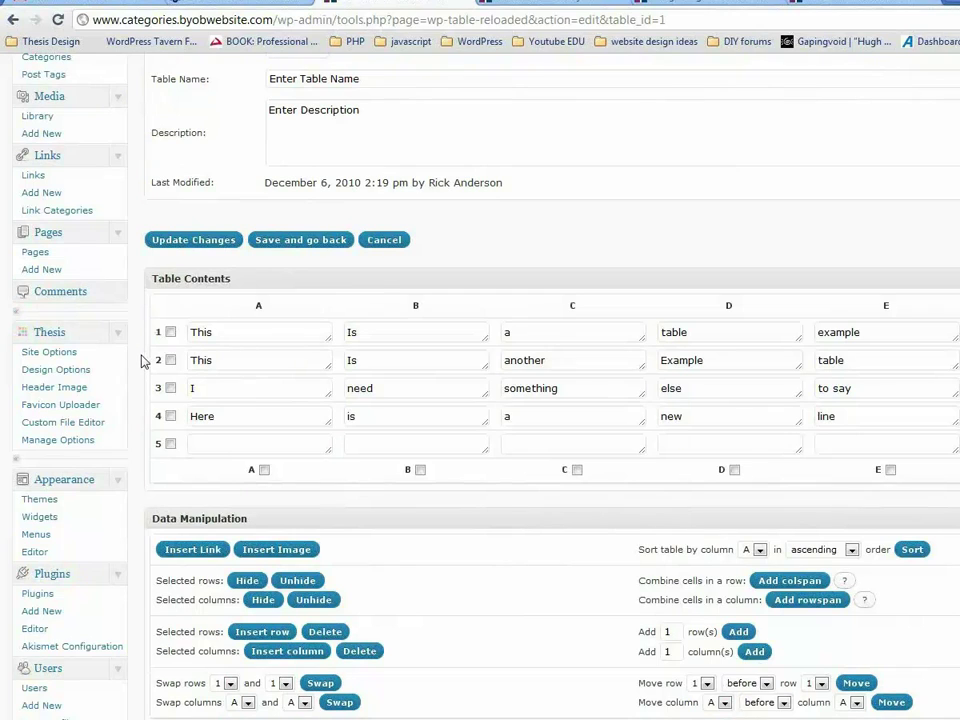
{"action": "scroll", "coordinate": [141, 360], "scroll_direction": "down", "scroll_amount": 2}
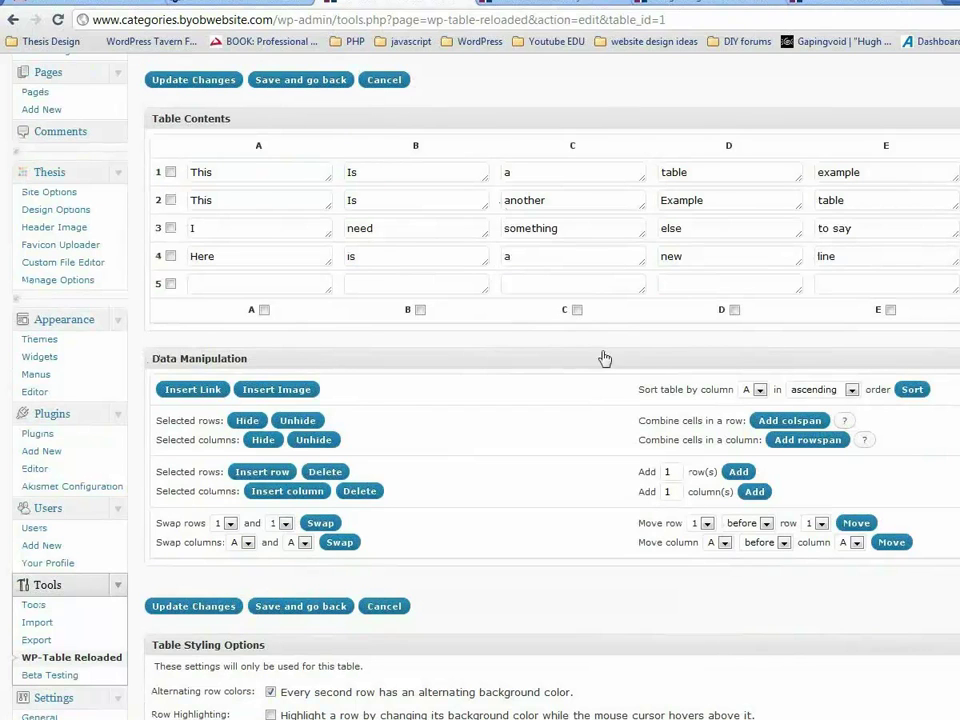
{"action": "scroll", "coordinate": [545, 375], "scroll_direction": "up", "scroll_amount": 4}
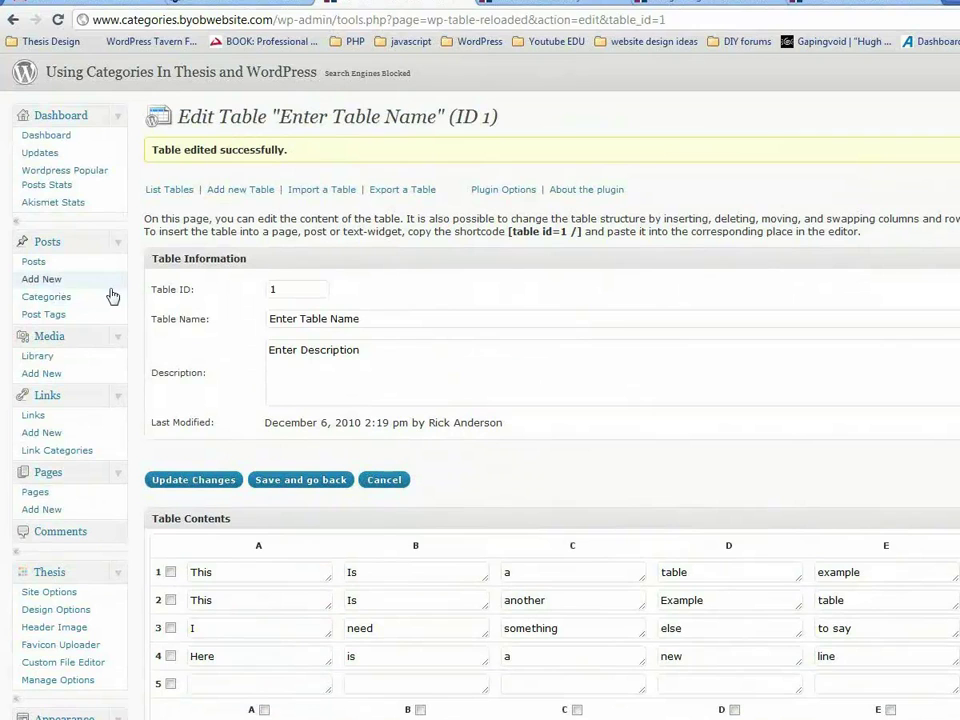
Review the Bing Cherry - 2 post in the Visual editor, then go to the admin Dashboard.
{"action": "left_click", "coordinate": [33, 262]}
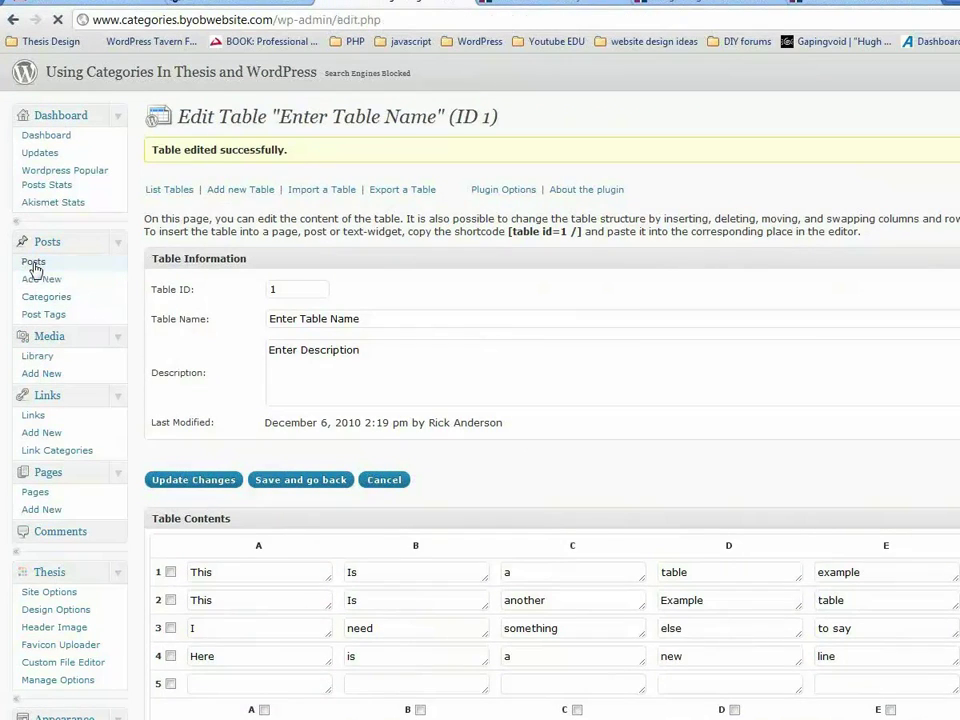
{"action": "left_click", "coordinate": [177, 279]}
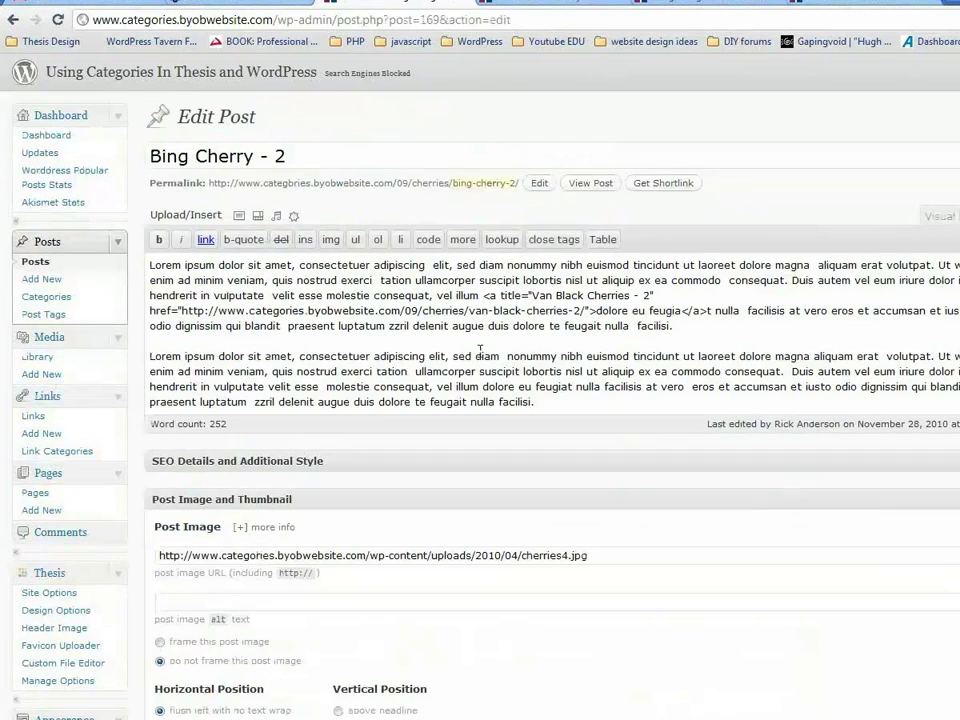
{"action": "left_click", "coordinate": [938, 216]}
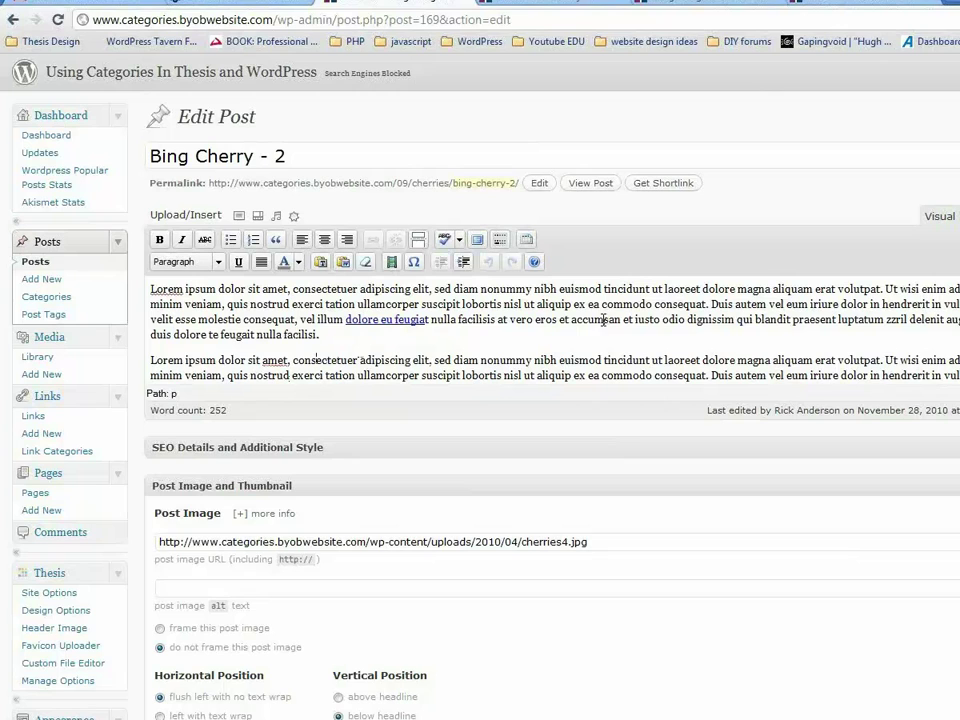
{"action": "scroll", "coordinate": [137, 365], "scroll_direction": "down", "scroll_amount": 2}
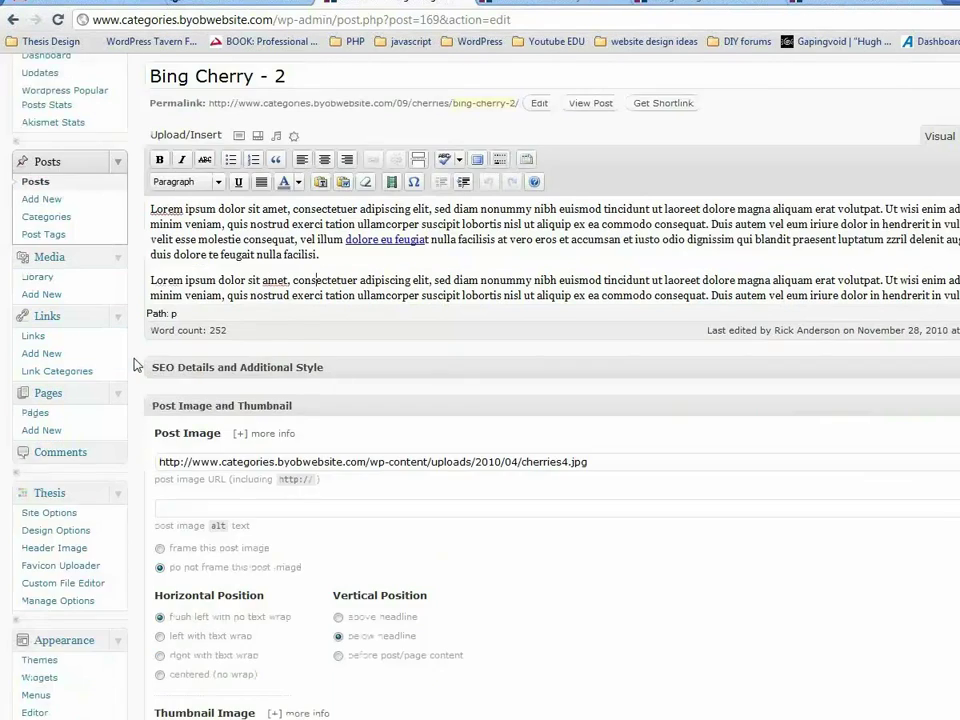
{"action": "scroll", "coordinate": [137, 365], "scroll_direction": "down", "scroll_amount": 2}
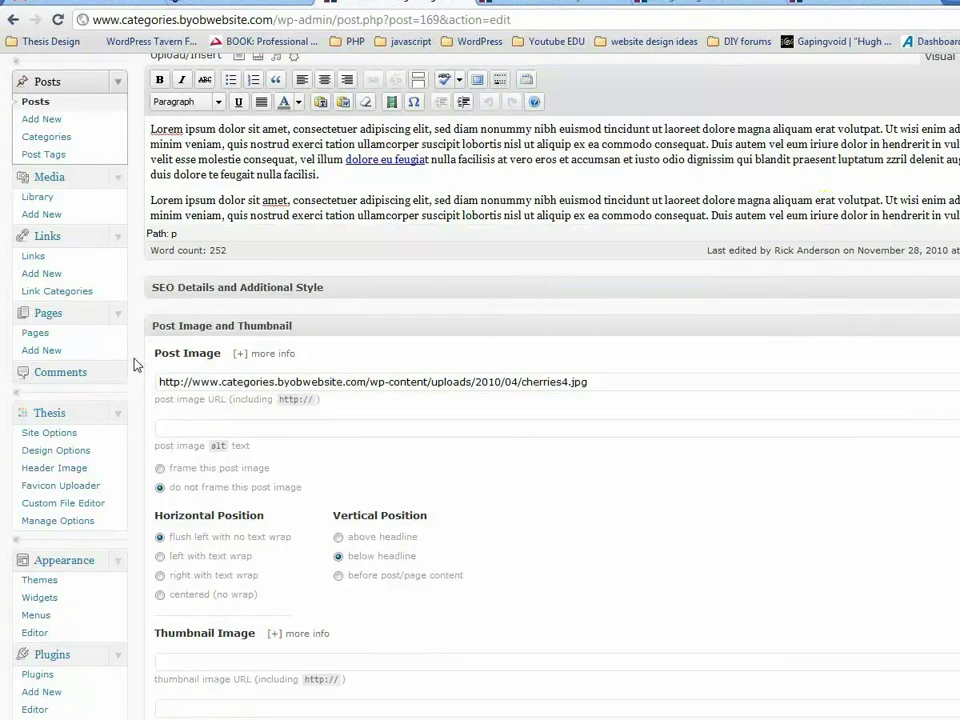
{"action": "scroll", "coordinate": [133, 364], "scroll_direction": "up", "scroll_amount": 3}
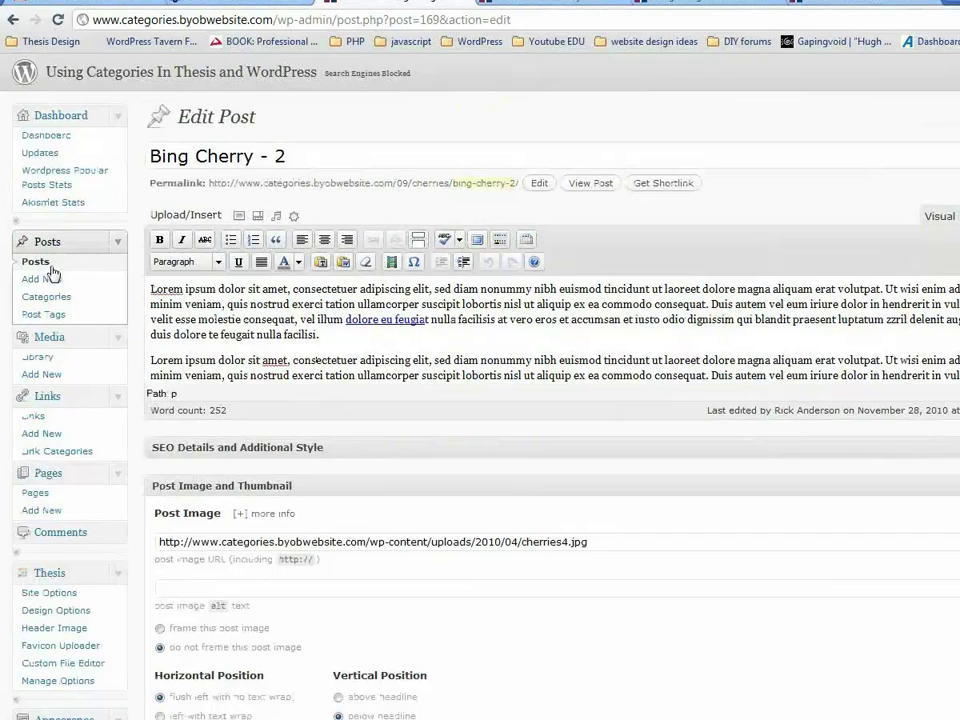
{"action": "left_click", "coordinate": [58, 118]}
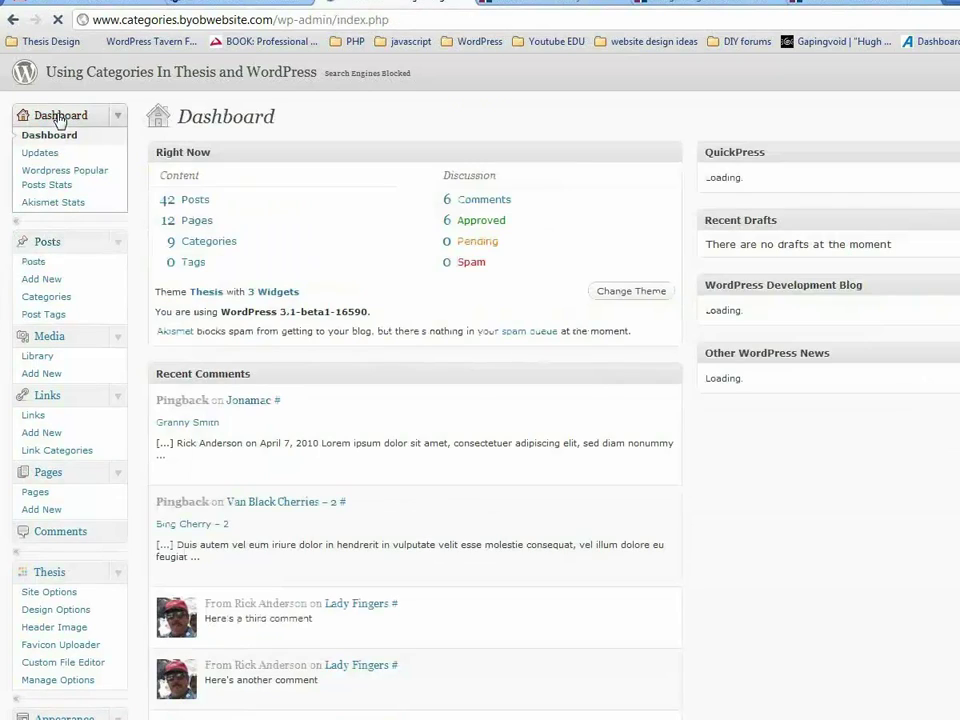